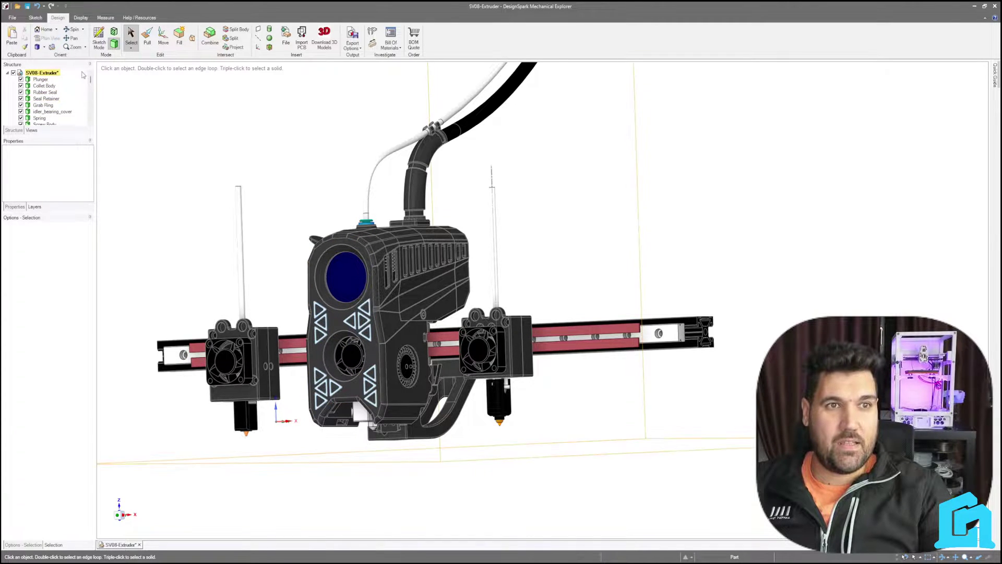
Step: Hide the BambuLab Hotend and Sovol SV8 Hotend in the Structure tree
{"action": "scroll", "coordinate": [31, 104], "scroll_direction": "down", "scroll_amount": 5}
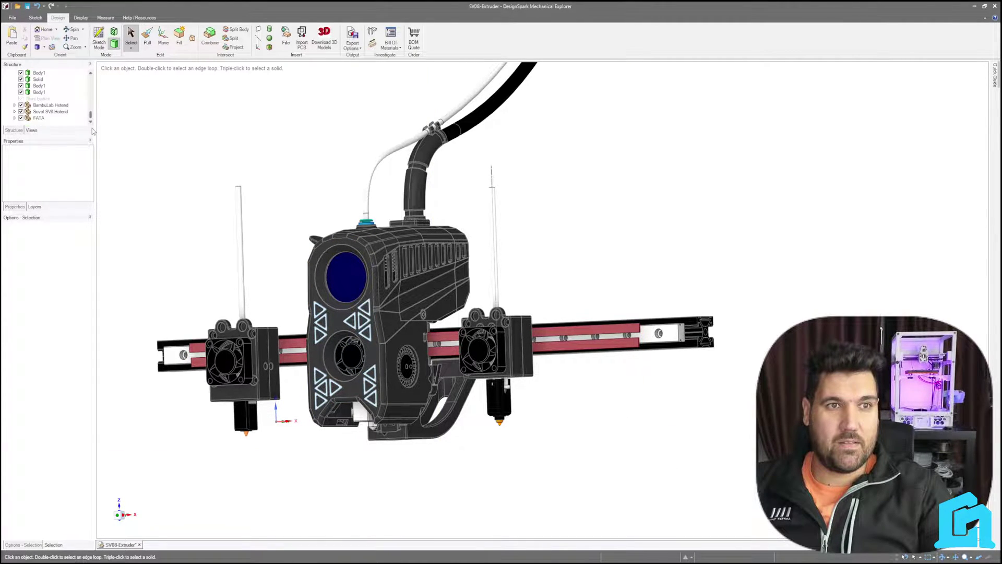
{"action": "left_click", "coordinate": [21, 105]}
{"action": "left_click", "coordinate": [21, 111]}
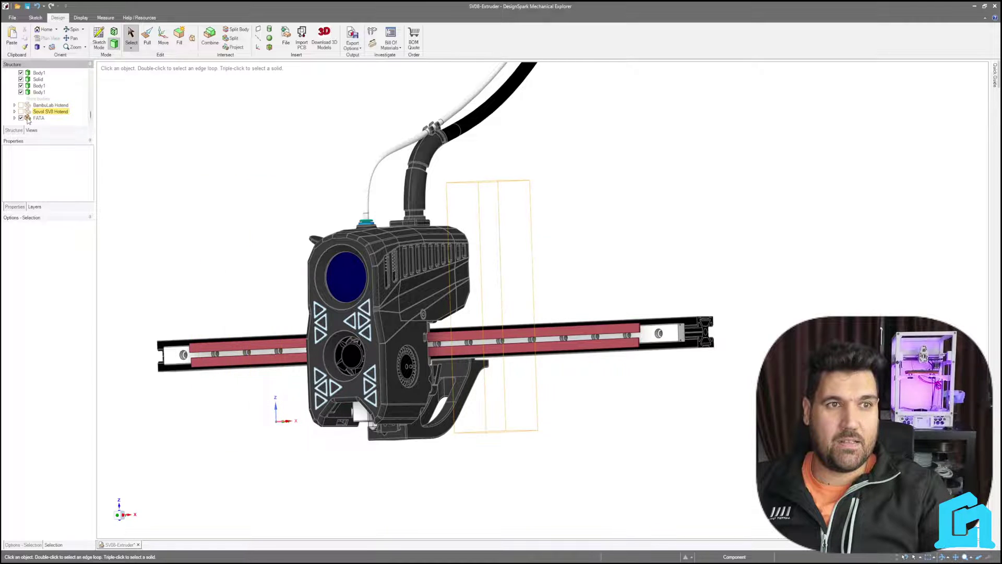
Step: Orbit the model to inspect the extruder body on its rail from several angles
{"action": "middle_click_drag", "start_coordinate": [510, 474], "coordinate": [593, 470]}
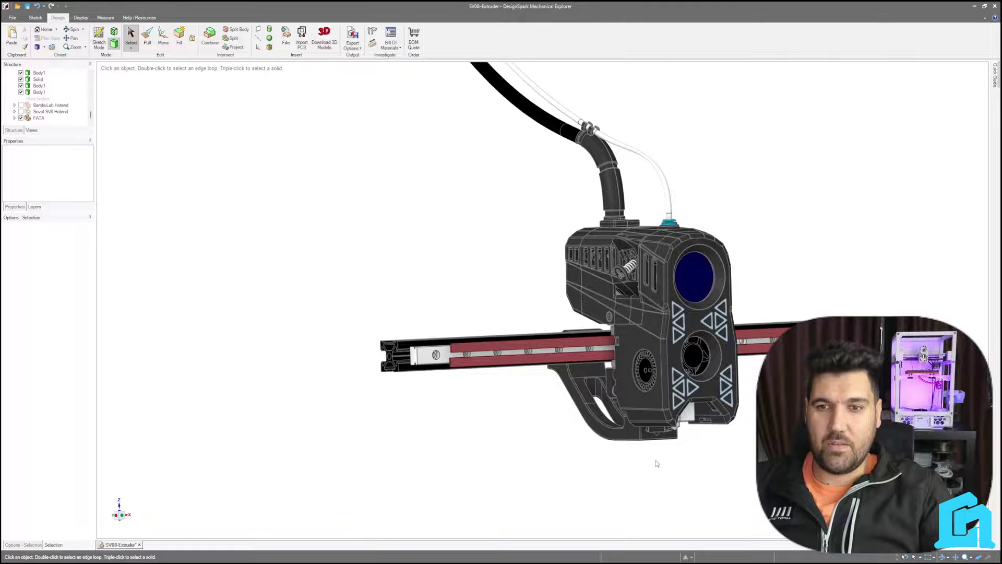
{"action": "middle_click_drag", "start_coordinate": [660, 467], "coordinate": [400, 425]}
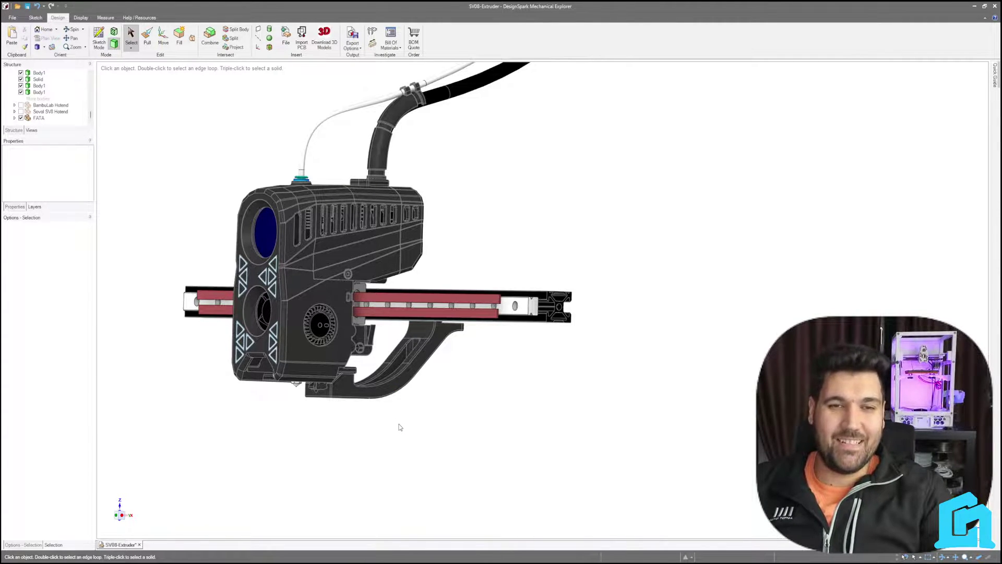
{"action": "middle_click_drag", "start_coordinate": [327, 437], "coordinate": [308, 438]}
{"action": "middle_click_drag", "start_coordinate": [376, 434], "coordinate": [399, 413], "text": "shift"}
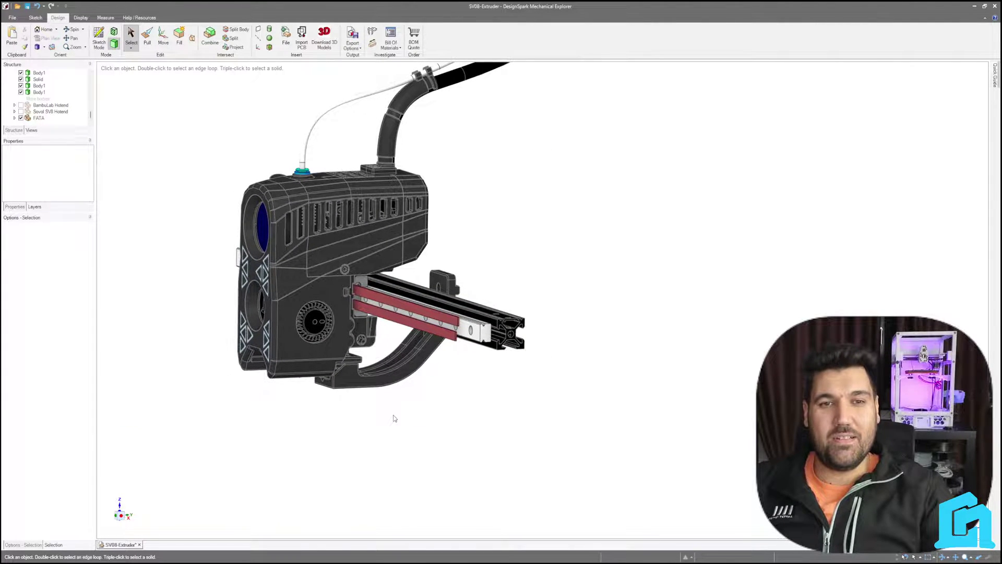
{"action": "mouse_move", "coordinate": [385, 416]}
{"action": "middle_mouse_down"}
{"action": "mouse_move", "coordinate": [358, 409]}
{"action": "mouse_move", "coordinate": [412, 403]}
{"action": "mouse_move", "coordinate": [512, 416]}
{"action": "mouse_move", "coordinate": [559, 436]}
{"action": "mouse_move", "coordinate": [427, 416]}
{"action": "mouse_move", "coordinate": [380, 429]}
{"action": "middle_mouse_up"}
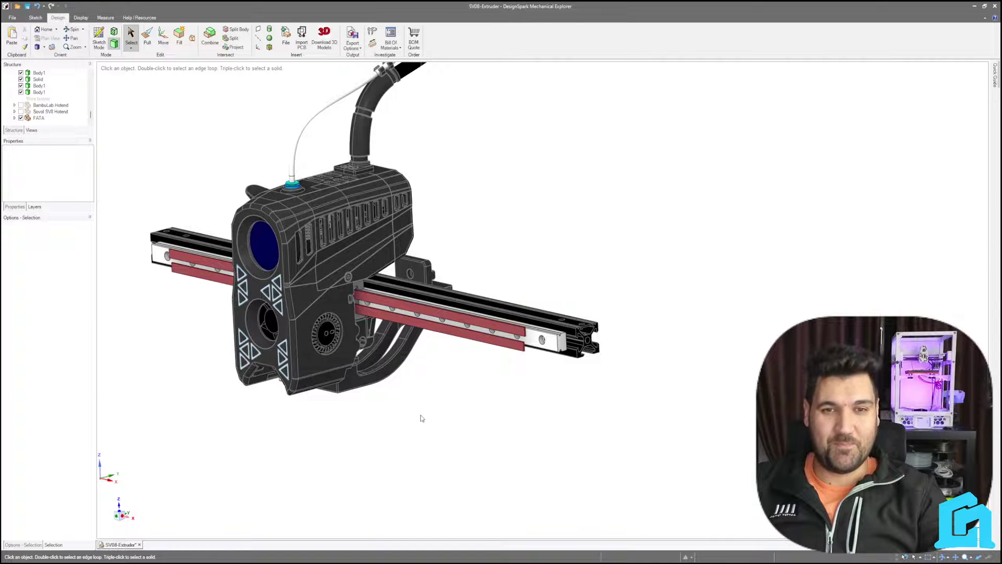
{"action": "mouse_move", "coordinate": [421, 419]}
{"action": "middle_mouse_down"}
{"action": "mouse_move", "coordinate": [412, 412]}
{"action": "mouse_move", "coordinate": [497, 407]}
{"action": "mouse_move", "coordinate": [408, 405]}
{"action": "mouse_move", "coordinate": [396, 394]}
{"action": "middle_mouse_up"}
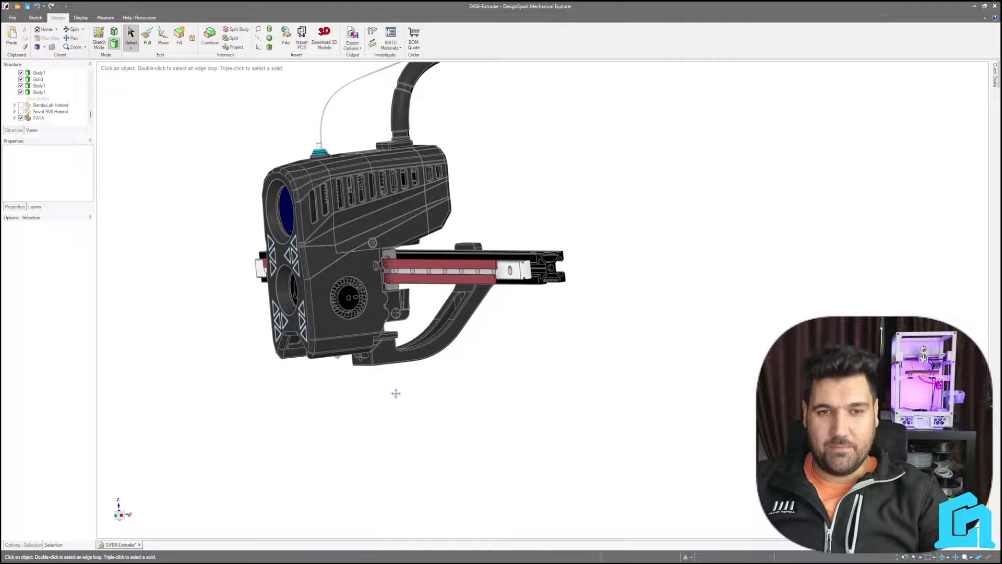
{"action": "left_click", "coordinate": [382, 360]}
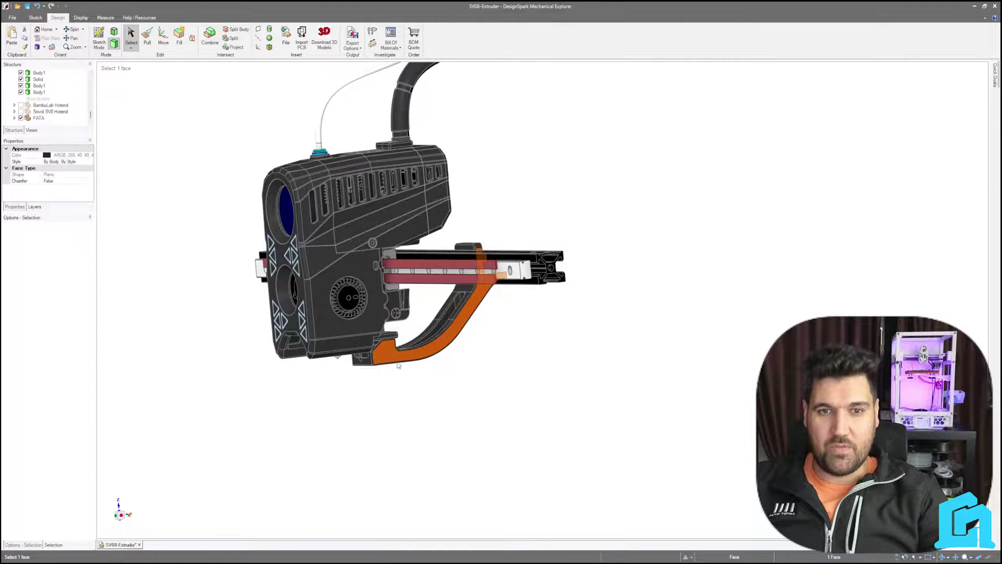
{"action": "left_click", "coordinate": [418, 424]}
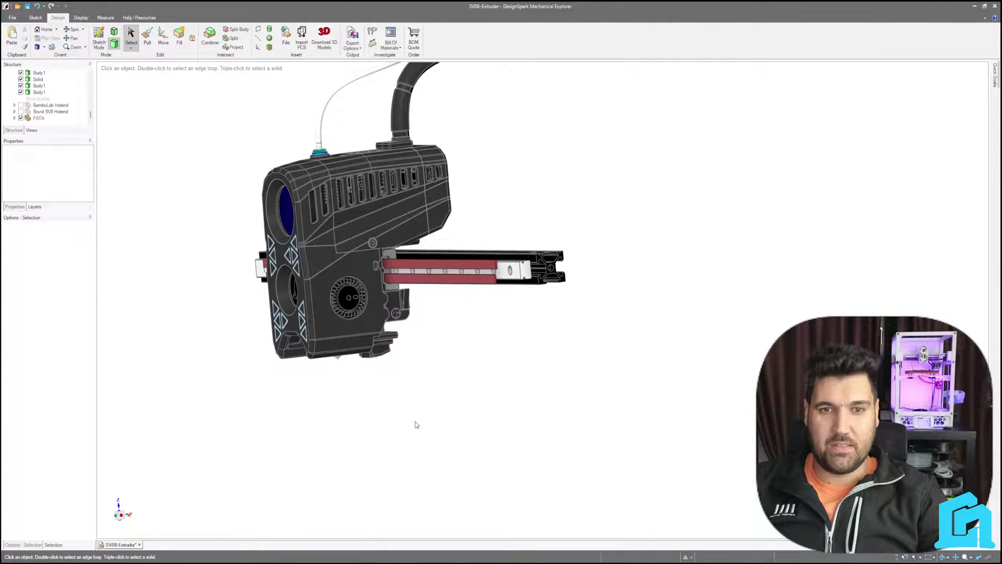
{"action": "middle_click_drag", "start_coordinate": [416, 421], "coordinate": [371, 385]}
{"action": "left_click", "coordinate": [365, 334]}
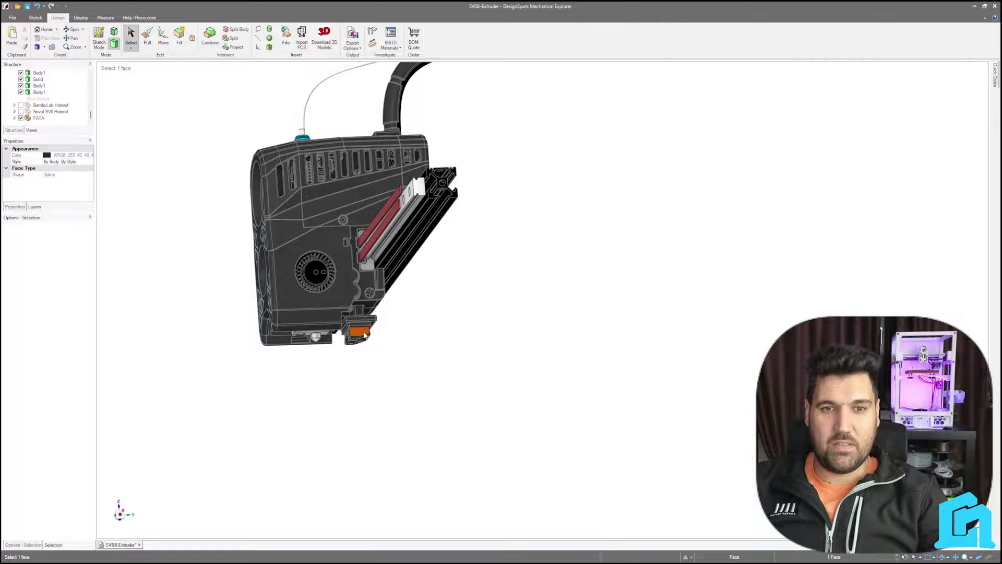
{"action": "left_click", "coordinate": [392, 397]}
{"action": "left_click", "coordinate": [352, 337]}
{"action": "left_click", "coordinate": [382, 398]}
{"action": "middle_click_drag", "start_coordinate": [378, 389], "coordinate": [336, 432]}
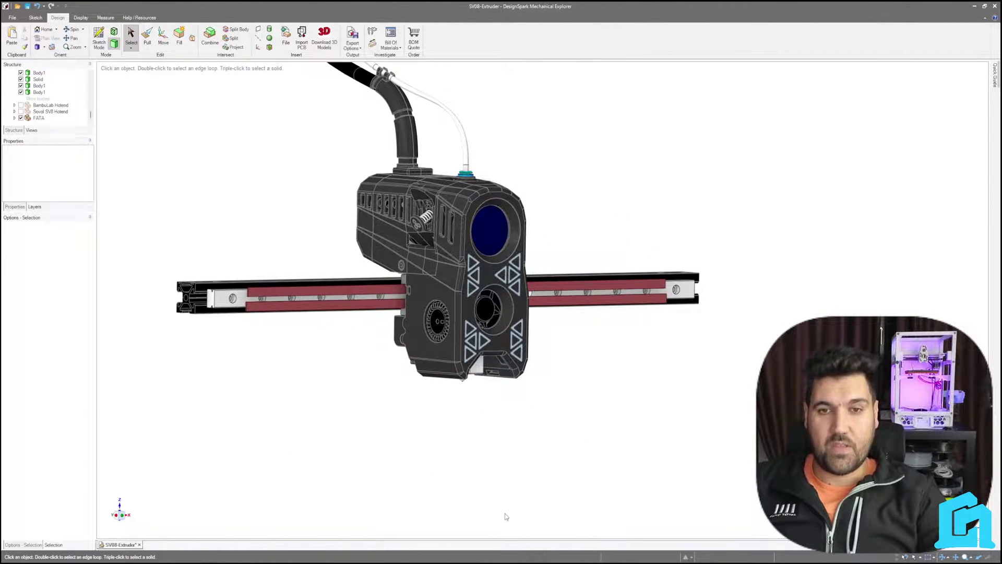
{"action": "left_click", "coordinate": [478, 312]}
{"action": "key", "text": "v"}
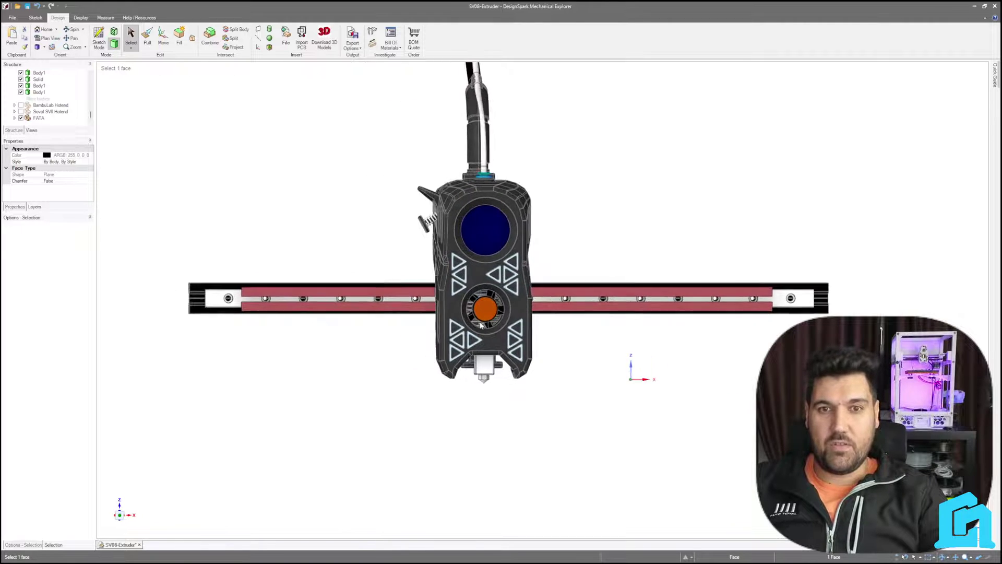
{"action": "left_click", "coordinate": [489, 229]}
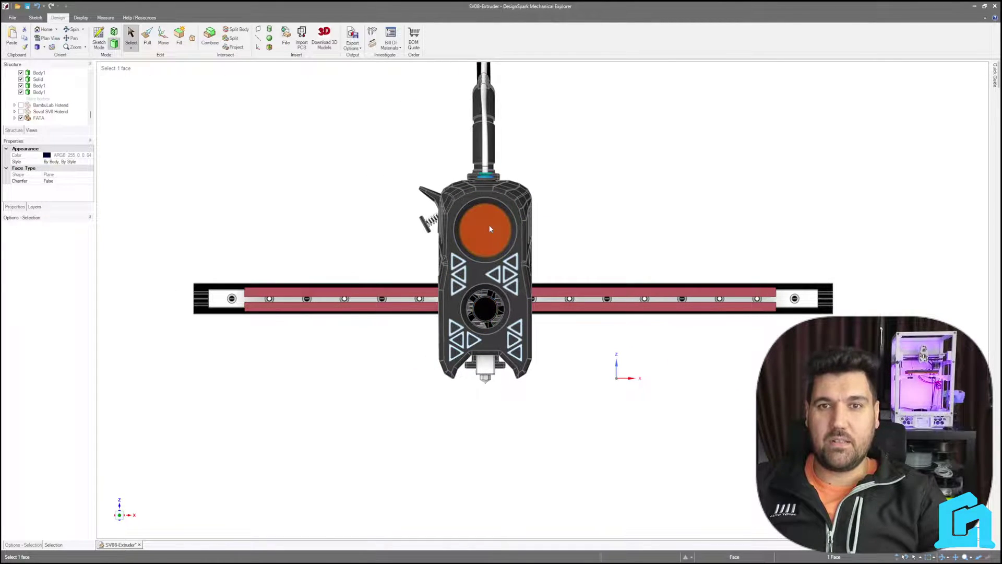
{"action": "scroll", "coordinate": [573, 241], "scroll_direction": "up", "scroll_amount": 3}
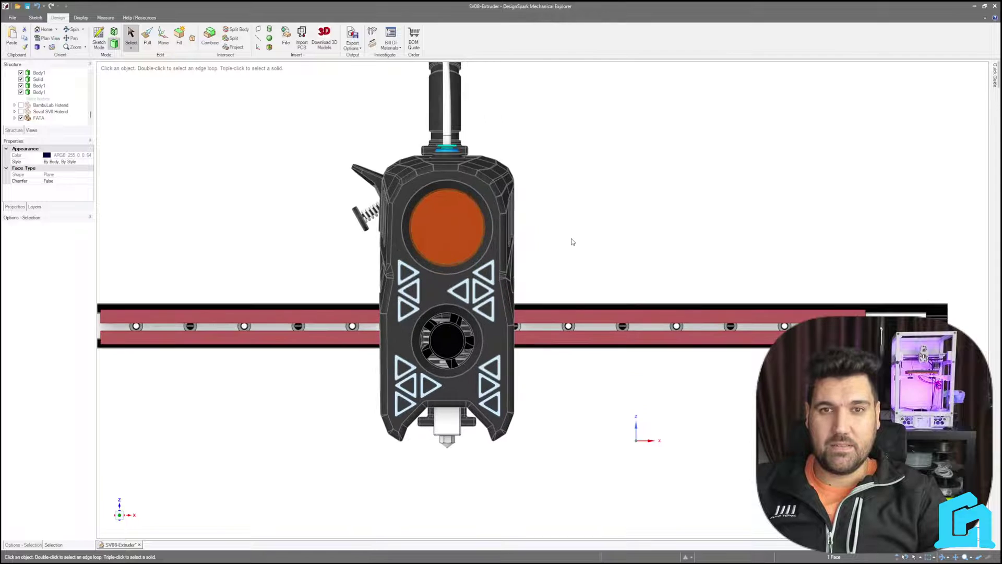
{"action": "middle_click_drag", "start_coordinate": [572, 240], "coordinate": [488, 94]}
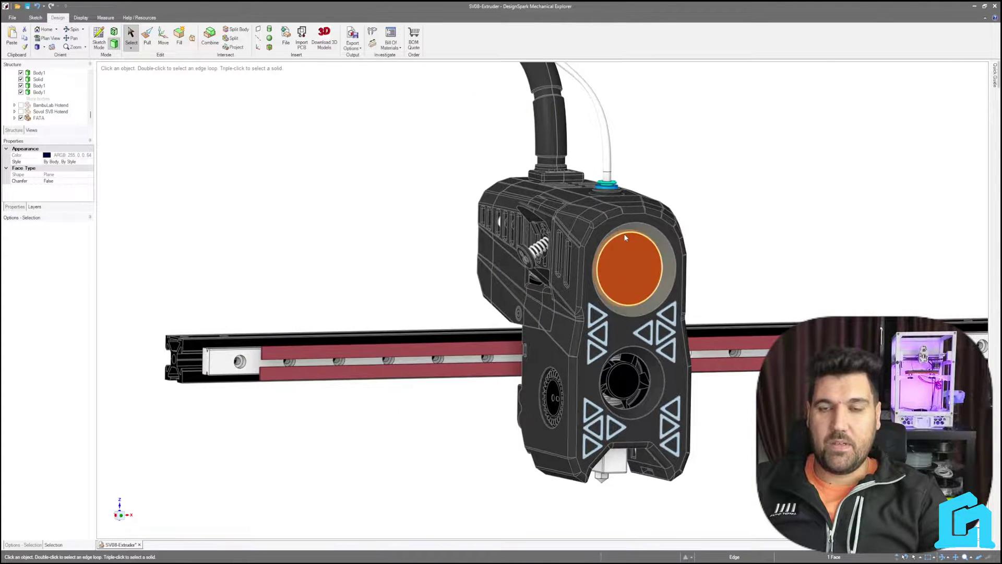
{"action": "middle_click_drag", "start_coordinate": [717, 221], "coordinate": [566, 221], "text": "shift"}
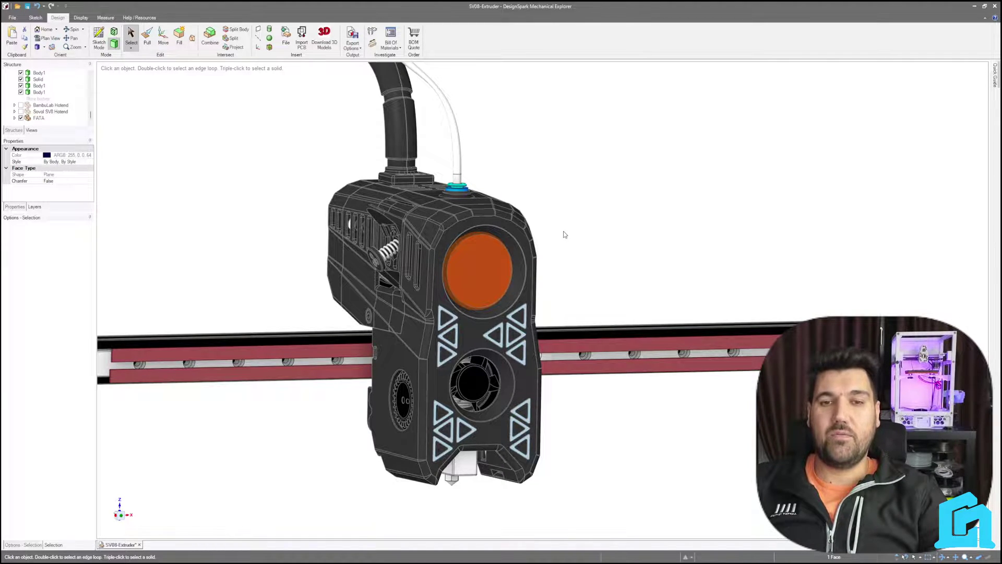
{"action": "left_click", "coordinate": [578, 230]}
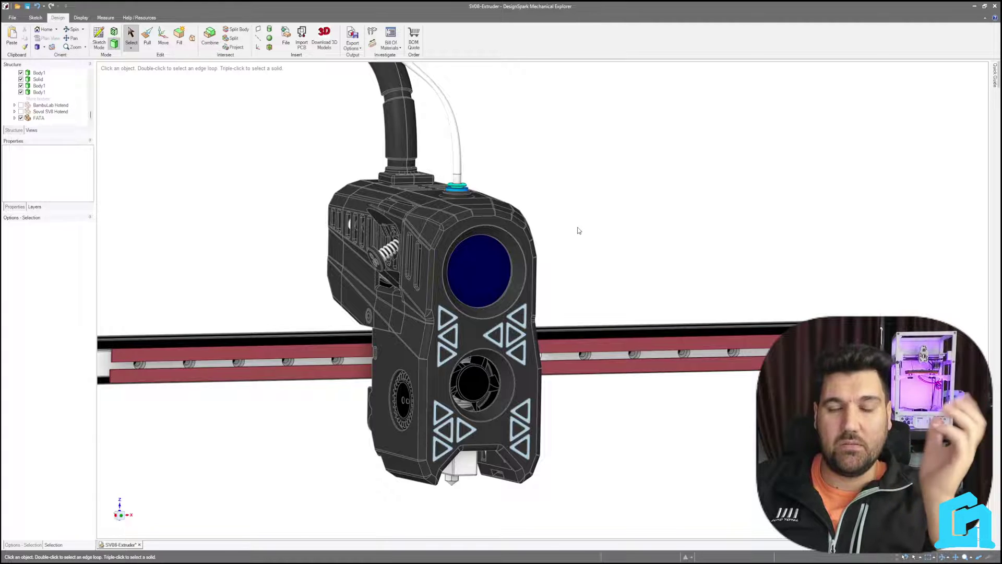
{"action": "mouse_move", "coordinate": [589, 226]}
{"action": "middle_mouse_down"}
{"action": "mouse_move", "coordinate": [595, 221]}
{"action": "mouse_move", "coordinate": [555, 217]}
{"action": "mouse_move", "coordinate": [667, 210]}
{"action": "mouse_move", "coordinate": [642, 237]}
{"action": "mouse_move", "coordinate": [523, 231]}
{"action": "mouse_move", "coordinate": [642, 245]}
{"action": "mouse_move", "coordinate": [653, 258]}
{"action": "middle_mouse_up"}
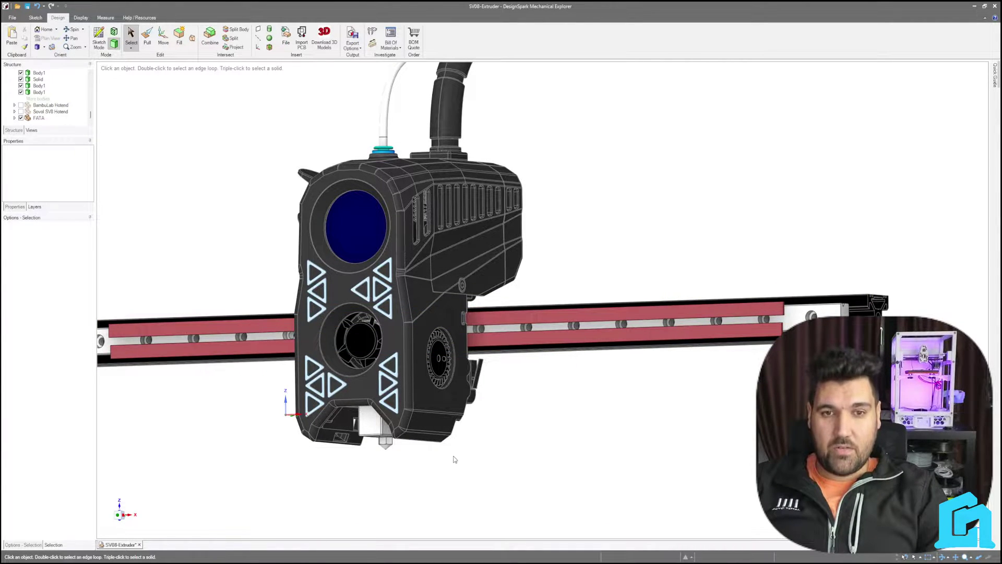
{"action": "mouse_move", "coordinate": [416, 478]}
{"action": "middle_mouse_down"}
{"action": "mouse_move", "coordinate": [474, 481]}
{"action": "mouse_move", "coordinate": [330, 457]}
{"action": "mouse_move", "coordinate": [279, 476]}
{"action": "mouse_move", "coordinate": [309, 470]}
{"action": "middle_mouse_up"}
{"action": "middle_click_drag", "start_coordinate": [384, 490], "coordinate": [264, 499], "text": "shift"}
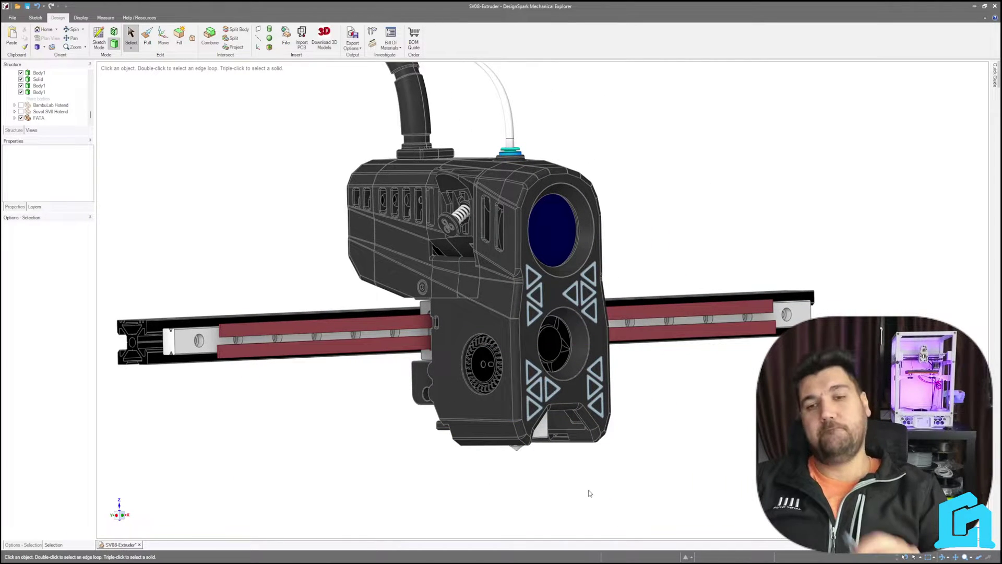
{"action": "left_click", "coordinate": [555, 369]}
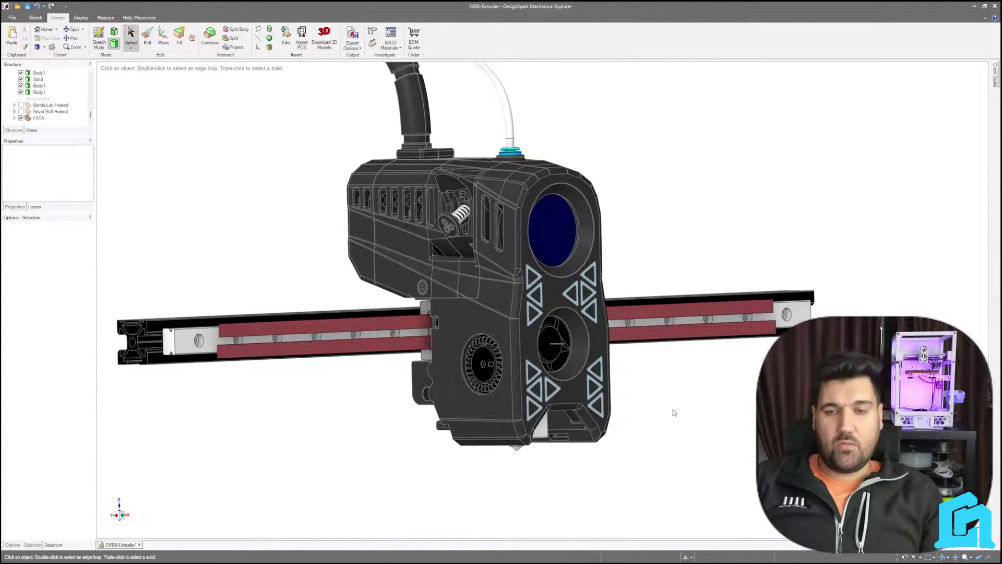
{"action": "middle_click_drag", "start_coordinate": [664, 412], "coordinate": [418, 355]}
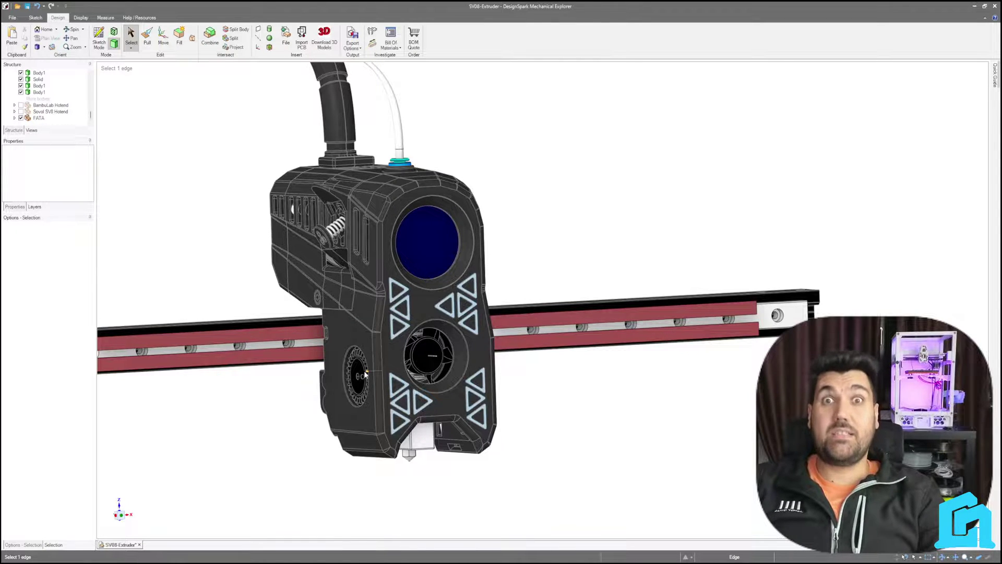
{"action": "left_click", "coordinate": [367, 338]}
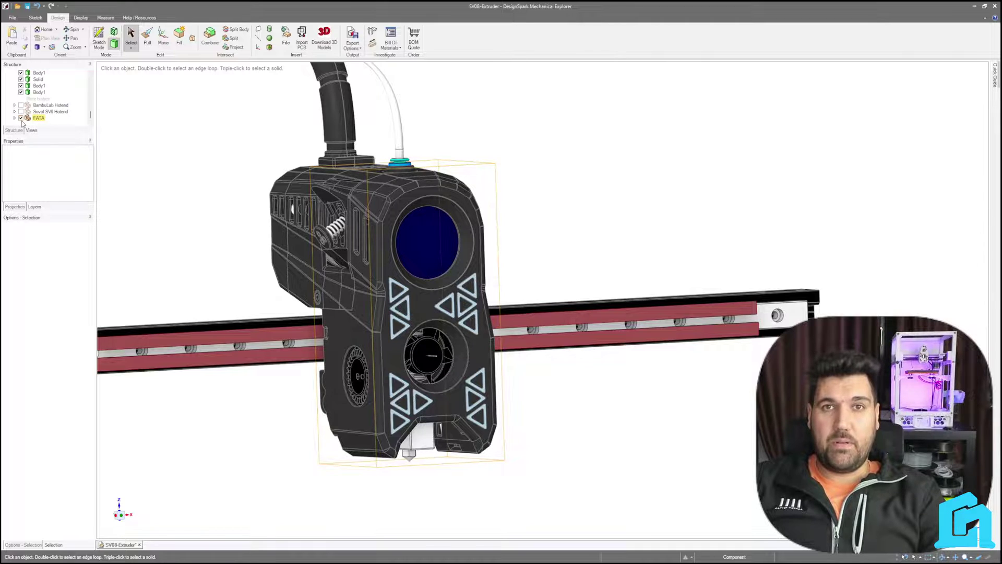
{"action": "scroll", "coordinate": [219, 235], "scroll_direction": "down", "scroll_amount": 2}
{"action": "scroll", "coordinate": [219, 235], "scroll_direction": "up", "scroll_amount": 4}
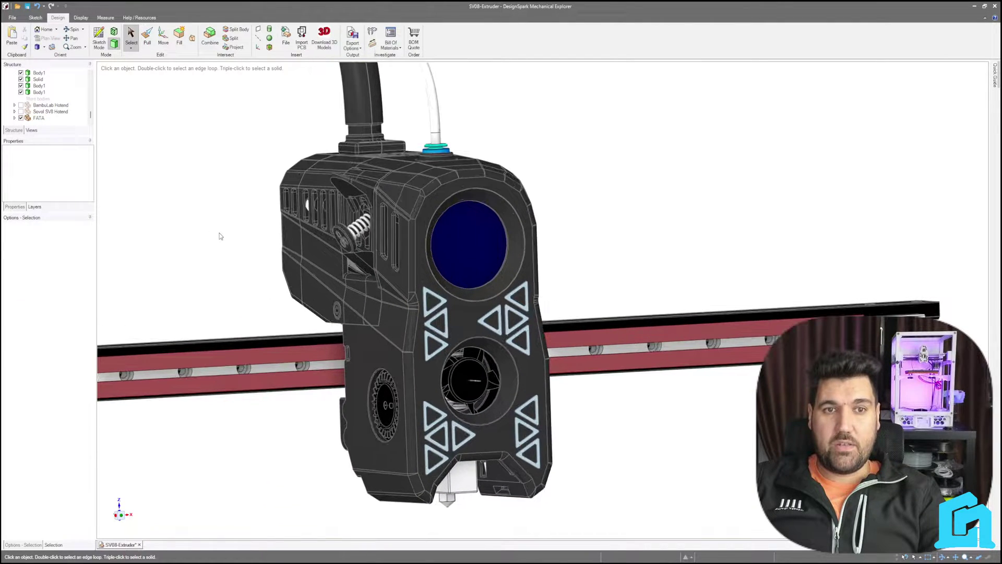
{"action": "left_click", "coordinate": [21, 118]}
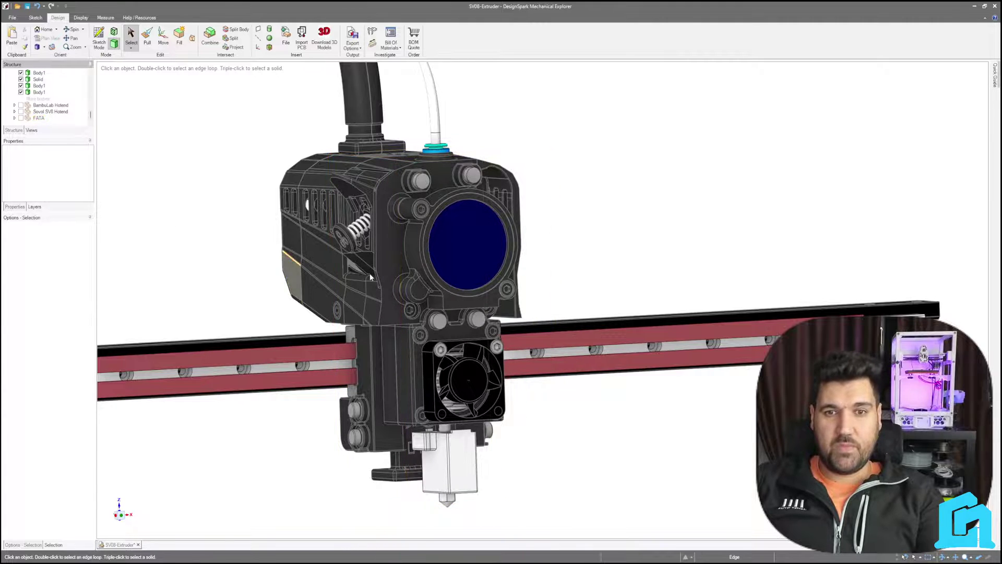
{"action": "middle_click_drag", "start_coordinate": [601, 427], "coordinate": [715, 426]}
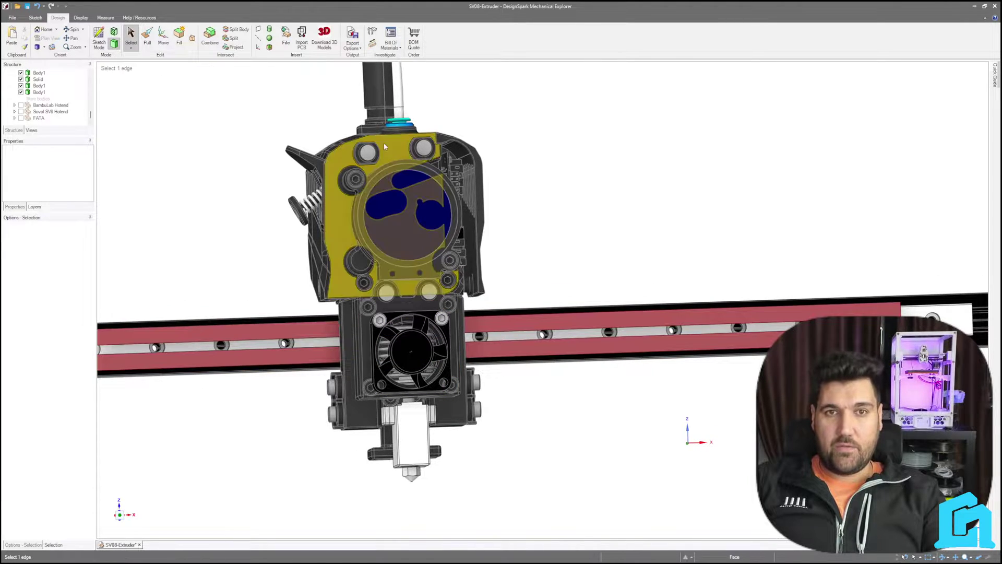
{"action": "left_click", "coordinate": [368, 152]}
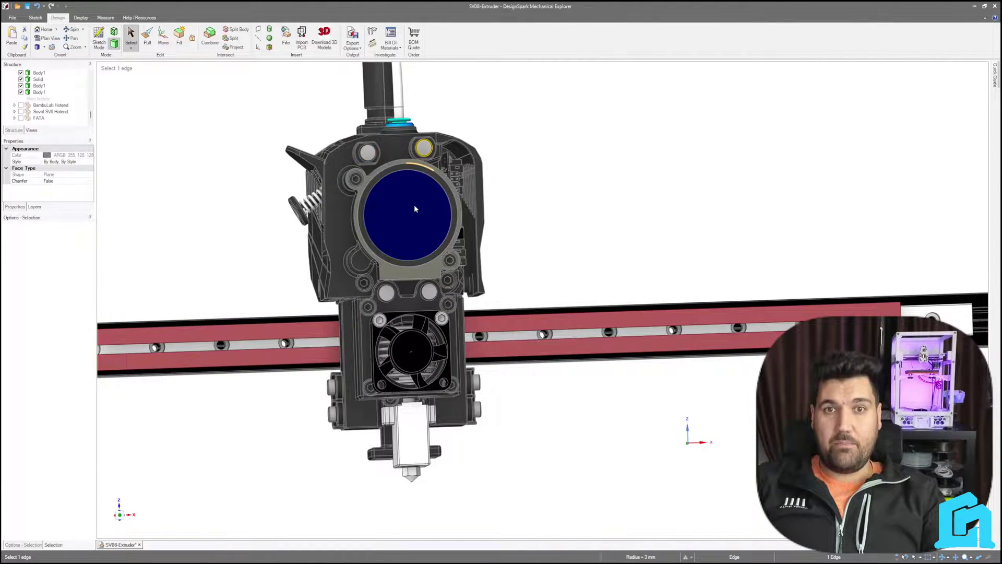
{"action": "left_click", "coordinate": [386, 292]}
{"action": "left_click", "coordinate": [424, 294]}
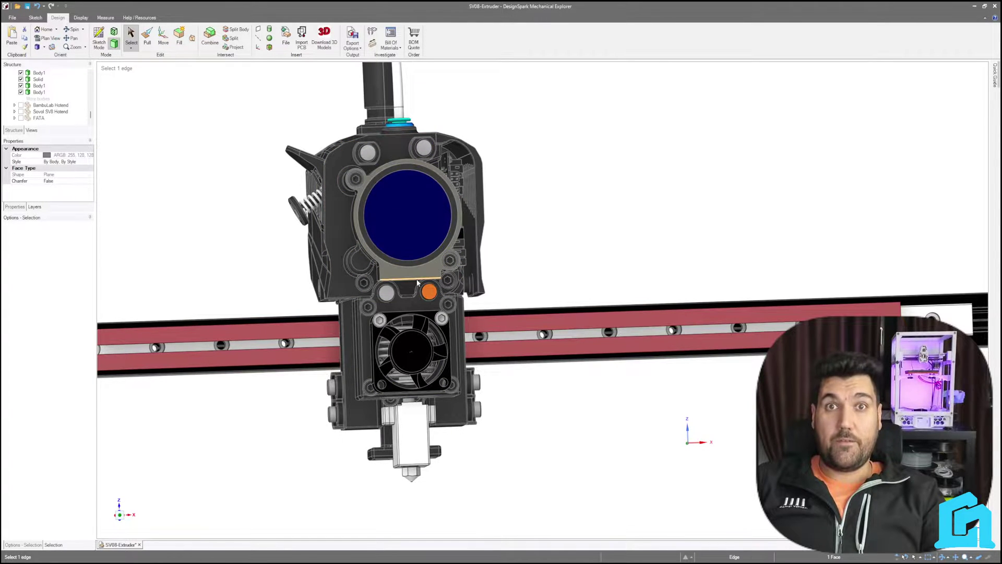
{"action": "middle_click_drag", "start_coordinate": [333, 397], "coordinate": [328, 413]}
{"action": "middle_click_drag", "start_coordinate": [525, 445], "coordinate": [453, 442]}
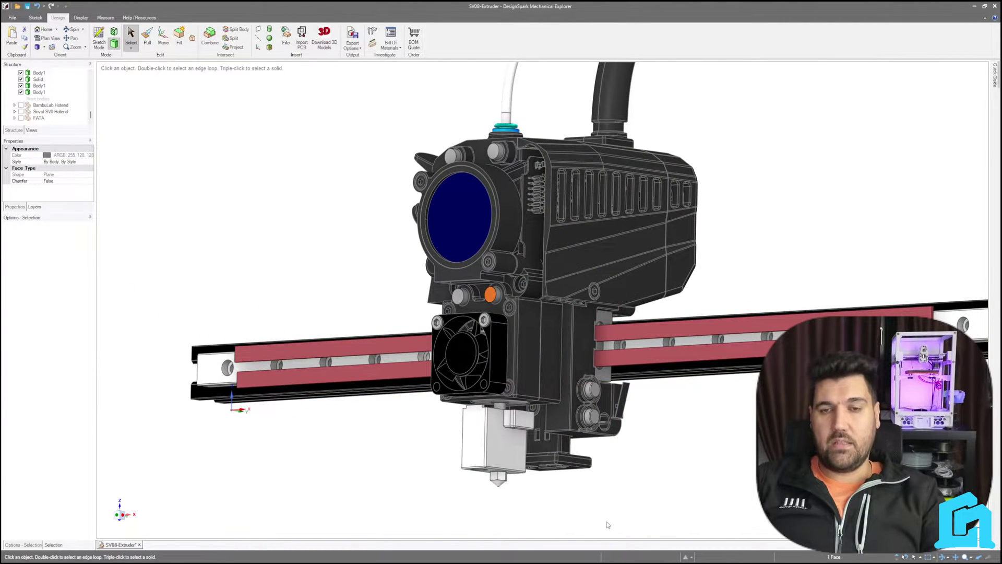
Step: From a front view, select the lower cooling fan's hub and delete it to expose the finned heatsink
{"action": "mouse_move", "coordinate": [584, 522]}
{"action": "middle_mouse_down"}
{"action": "mouse_move", "coordinate": [573, 505]}
{"action": "mouse_move", "coordinate": [581, 514]}
{"action": "middle_mouse_up"}
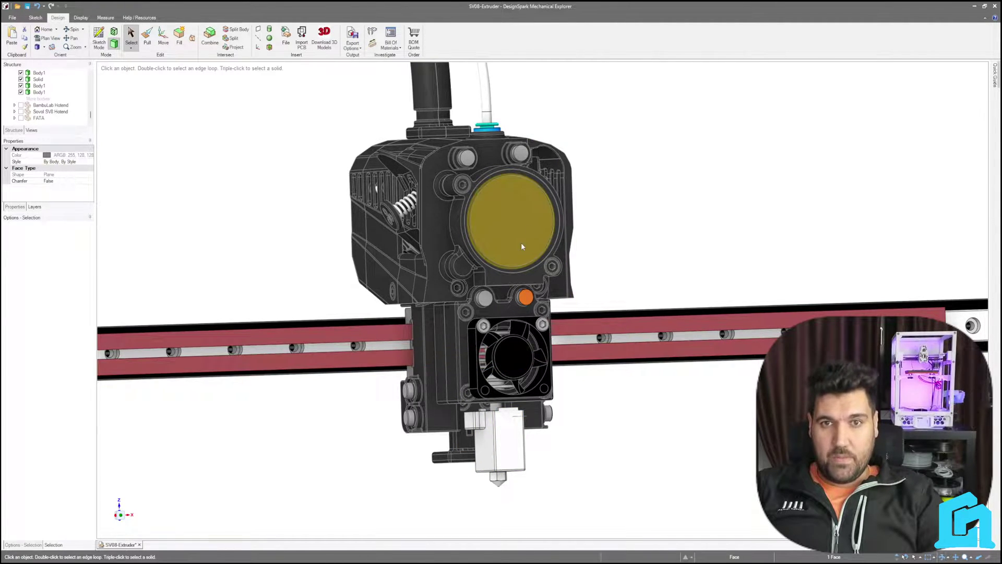
{"action": "left_click", "coordinate": [526, 230]}
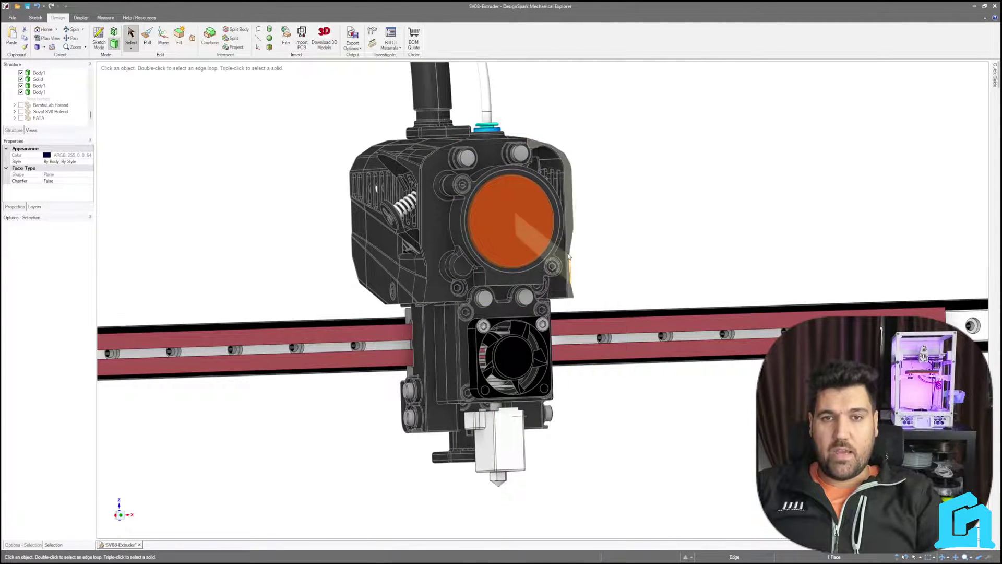
{"action": "middle_click_drag", "start_coordinate": [694, 258], "coordinate": [671, 266]}
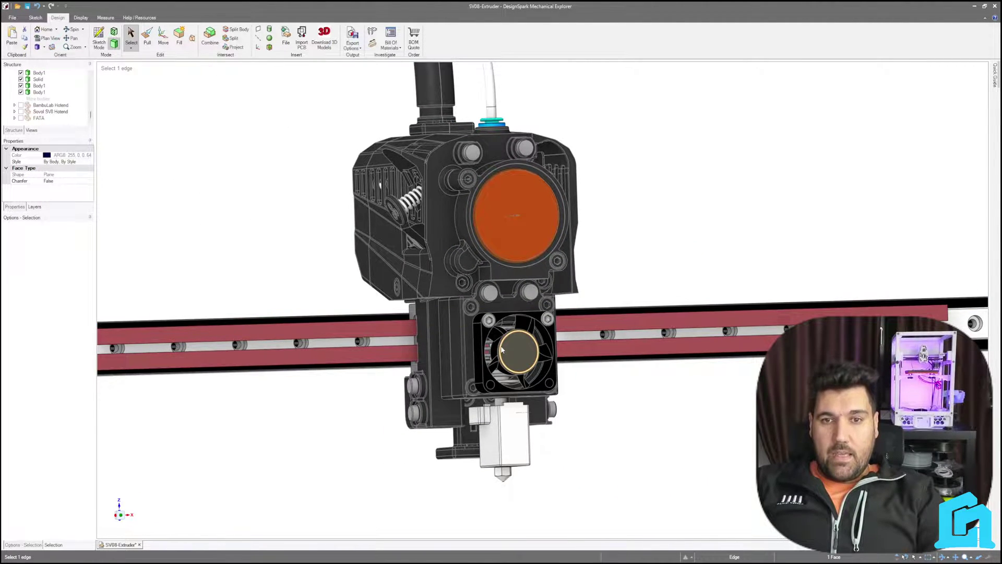
{"action": "left_click", "coordinate": [524, 347]}
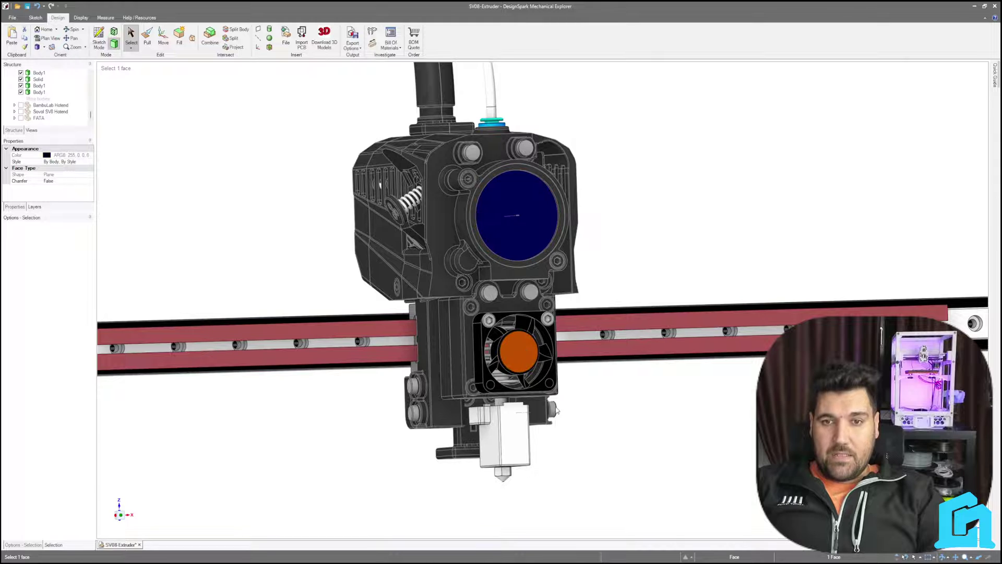
{"action": "key", "text": "Delete"}
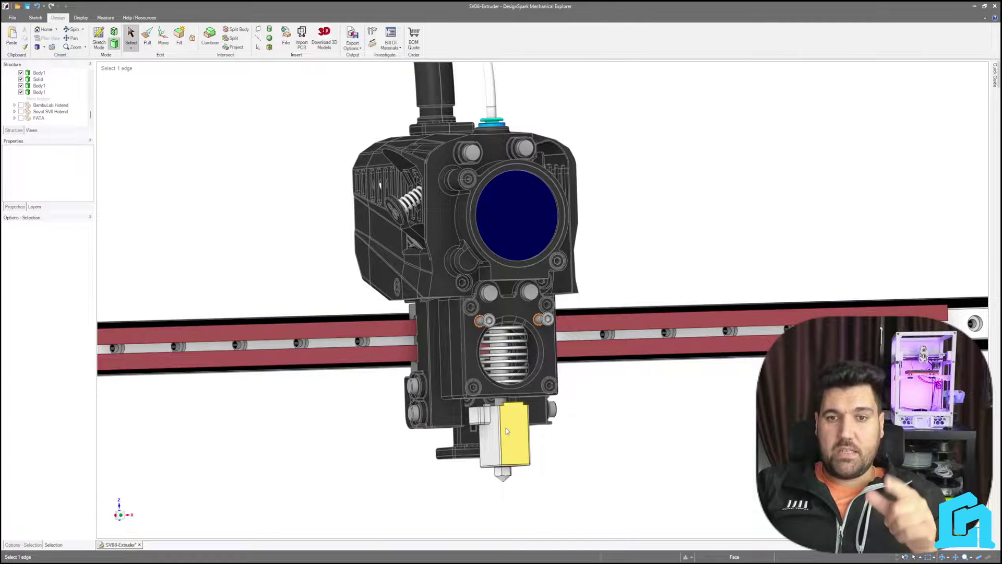
{"action": "middle_click_drag", "start_coordinate": [563, 450], "coordinate": [705, 437]}
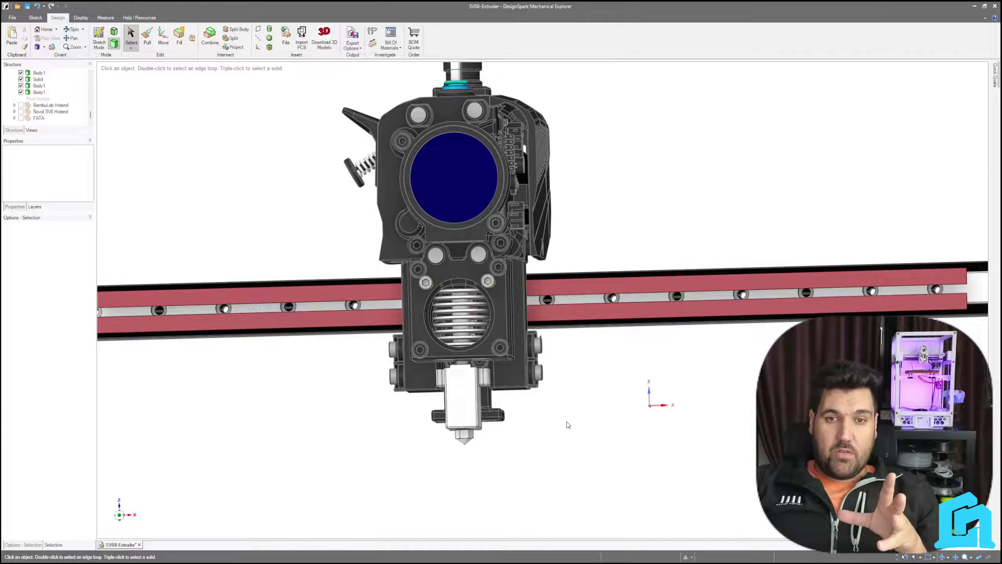
{"action": "mouse_move", "coordinate": [568, 425]}
{"action": "middle_mouse_down"}
{"action": "mouse_move", "coordinate": [552, 414]}
{"action": "mouse_move", "coordinate": [589, 421]}
{"action": "mouse_move", "coordinate": [532, 416]}
{"action": "mouse_move", "coordinate": [556, 421]}
{"action": "middle_mouse_up"}
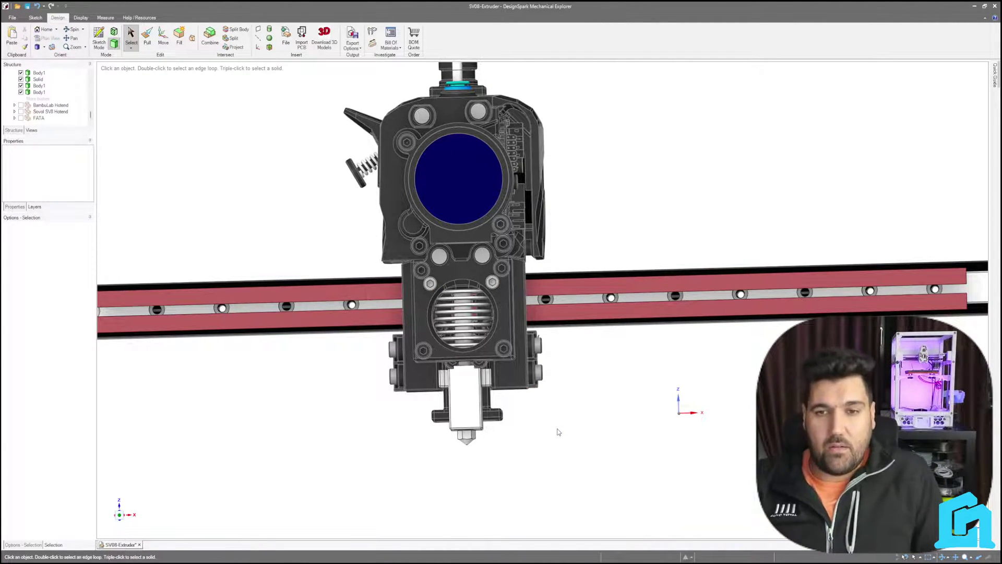
{"action": "middle_click_drag", "start_coordinate": [570, 433], "coordinate": [608, 437]}
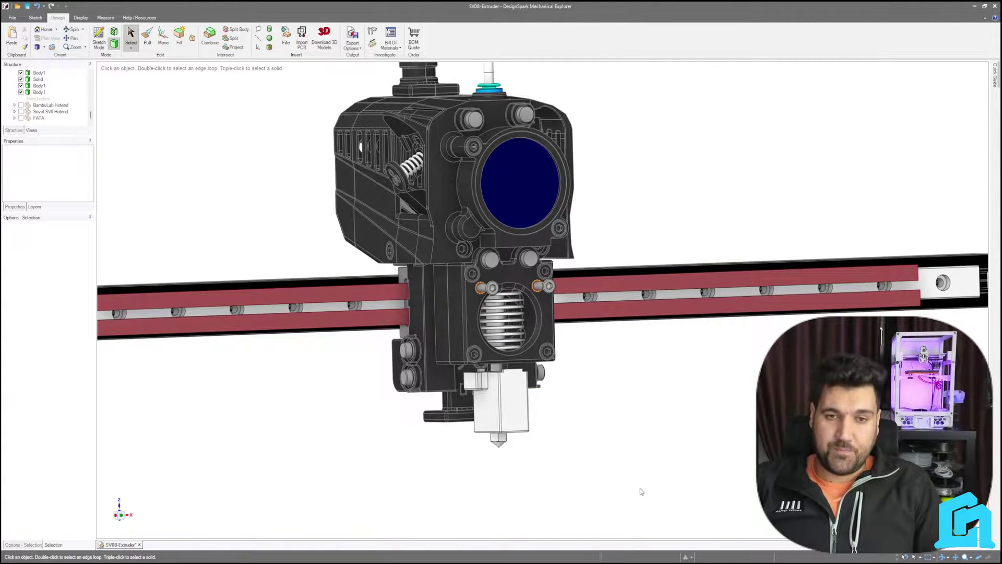
{"action": "left_click", "coordinate": [515, 392]}
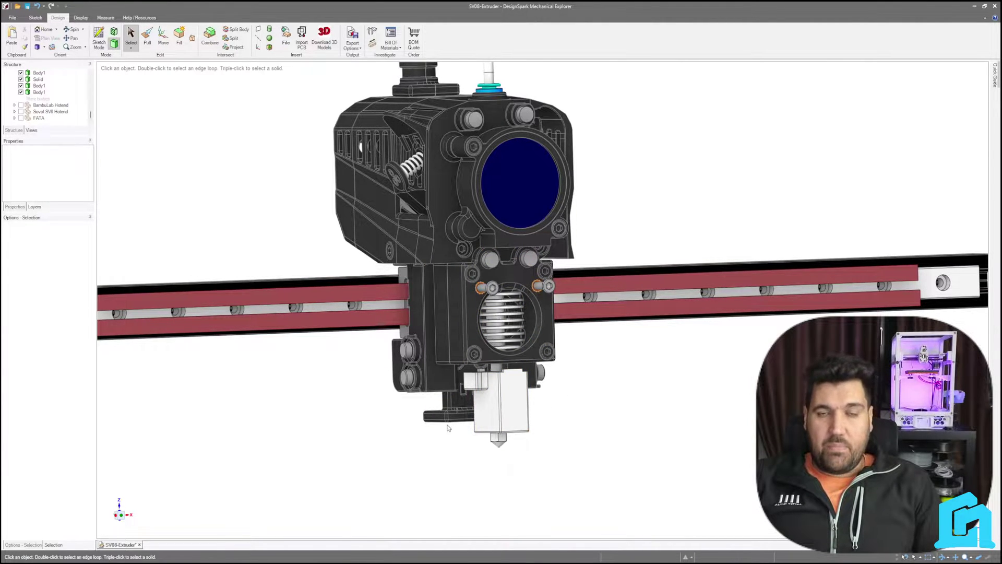
{"action": "scroll", "coordinate": [560, 403], "scroll_direction": "up", "scroll_amount": 3}
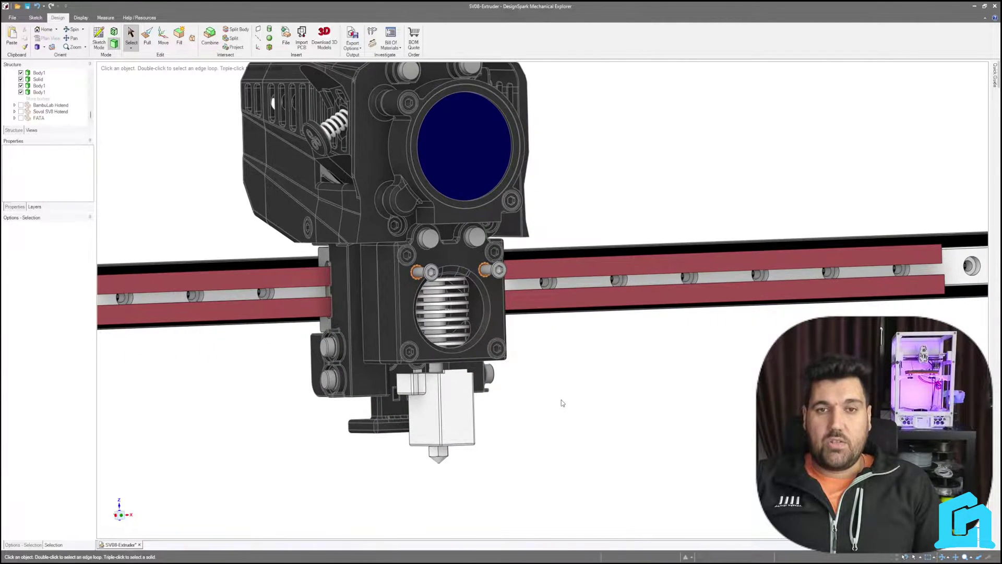
{"action": "mouse_move", "coordinate": [570, 414]}
{"action": "middle_mouse_down"}
{"action": "mouse_move", "coordinate": [535, 412]}
{"action": "mouse_move", "coordinate": [527, 427]}
{"action": "mouse_move", "coordinate": [551, 418]}
{"action": "middle_mouse_up"}
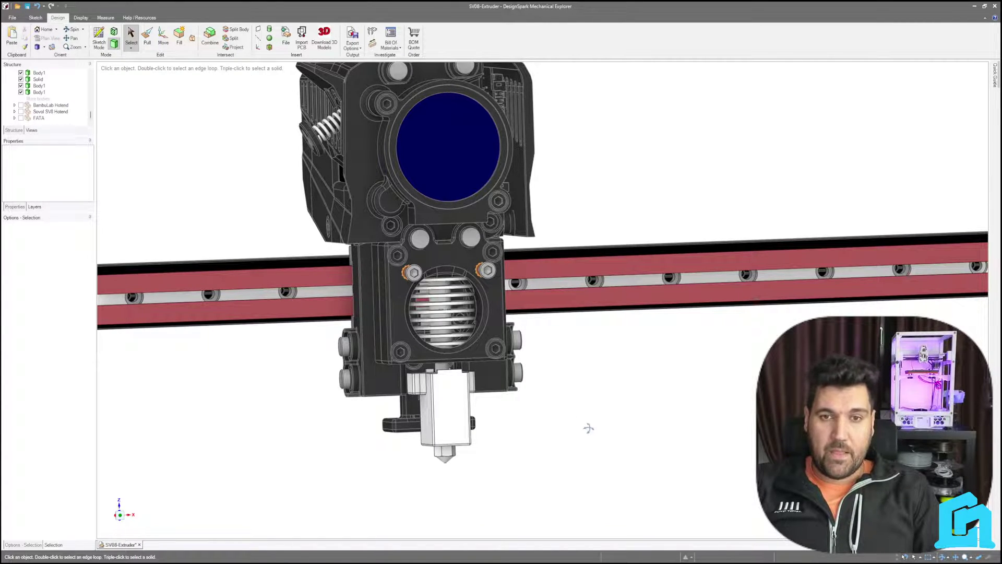
{"action": "middle_click_drag", "start_coordinate": [588, 428], "coordinate": [606, 428]}
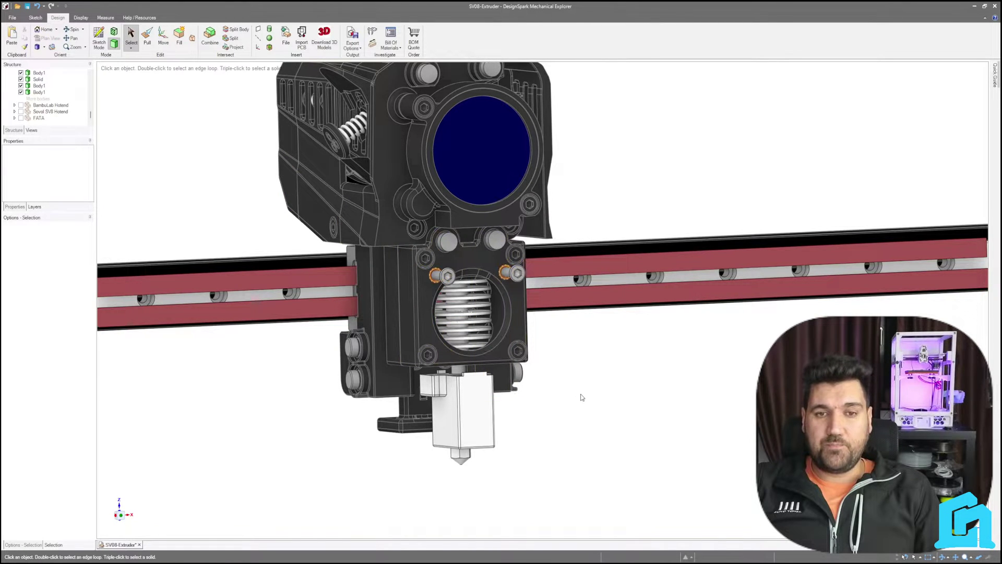
Step: Show the BambuLab Hotend and delete its fan shroud plate to reveal its heatsink
{"action": "scroll", "coordinate": [233, 333], "scroll_direction": "down", "scroll_amount": 2}
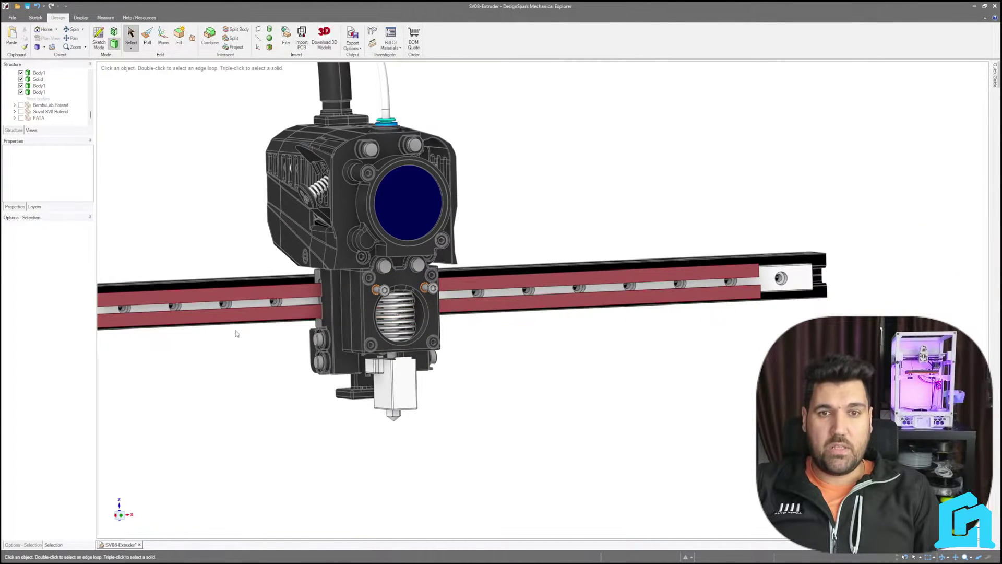
{"action": "scroll", "coordinate": [457, 417], "scroll_direction": "down", "scroll_amount": 1}
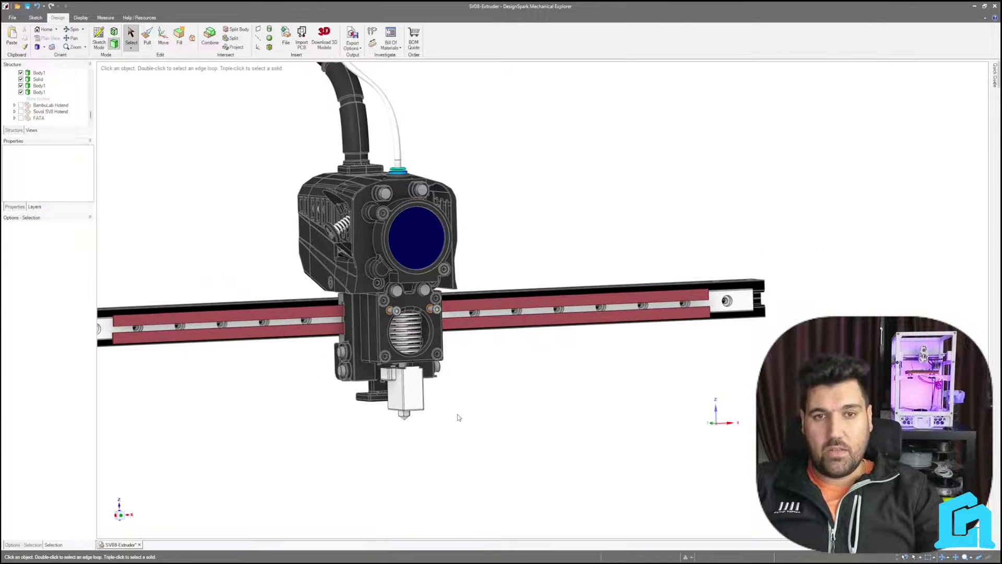
{"action": "left_click", "coordinate": [20, 106]}
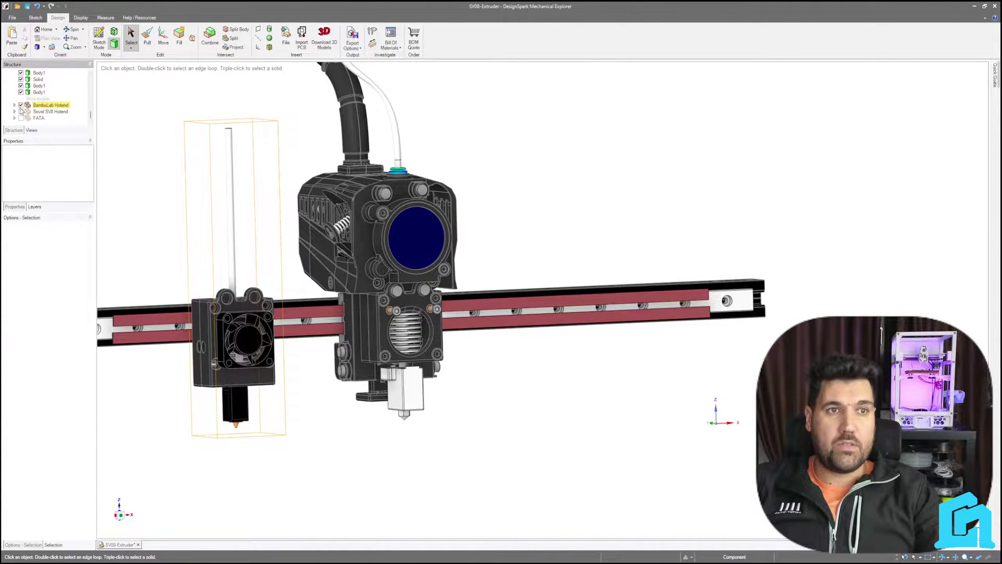
{"action": "scroll", "coordinate": [261, 345], "scroll_direction": "up", "scroll_amount": 3}
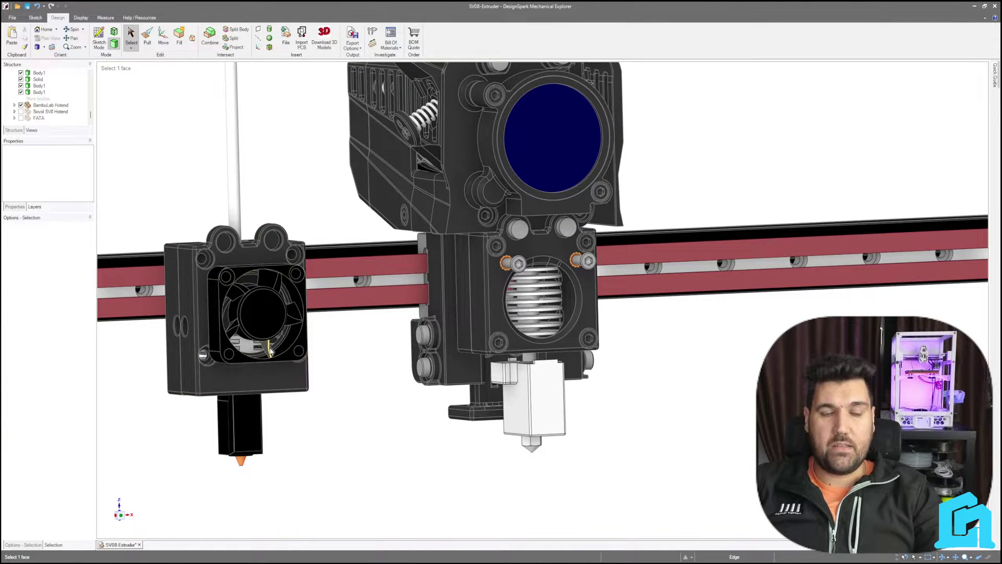
{"action": "left_click", "coordinate": [258, 312]}
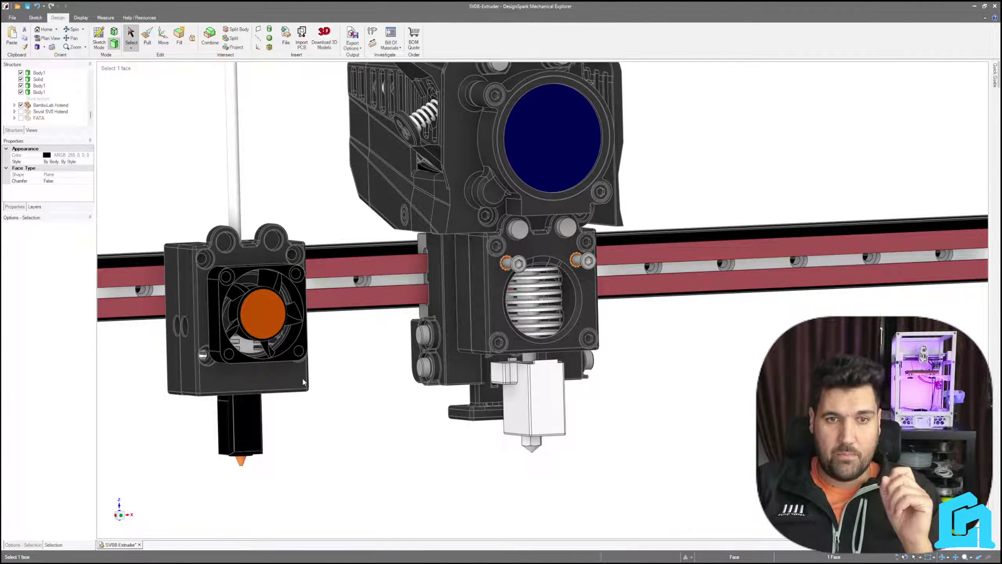
{"action": "left_click", "coordinate": [303, 257]}
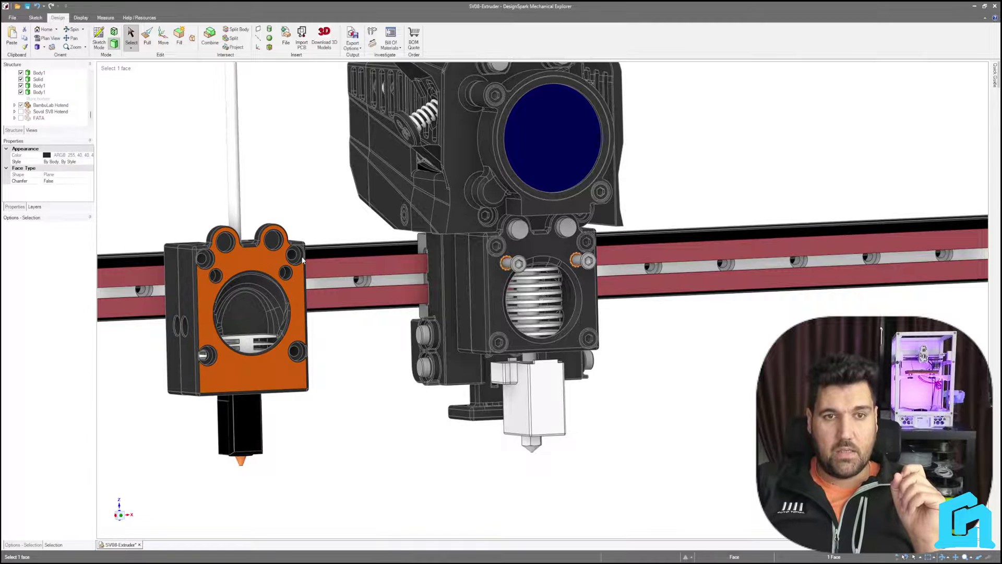
{"action": "key", "text": "Delete"}
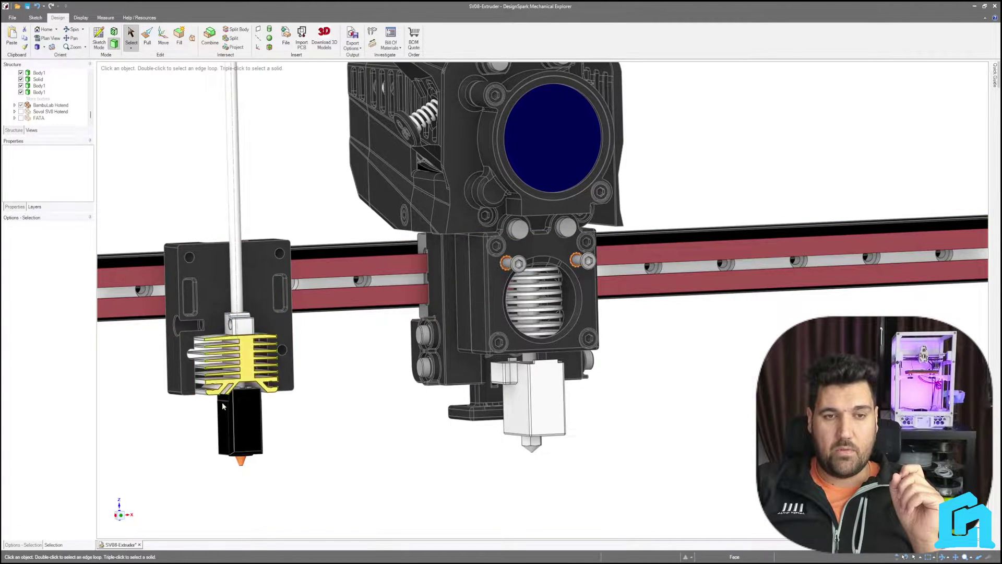
Step: Show the Sovol SV8 Hotend and delete its fan and front plate to expose its heatsink
{"action": "left_click", "coordinate": [21, 111]}
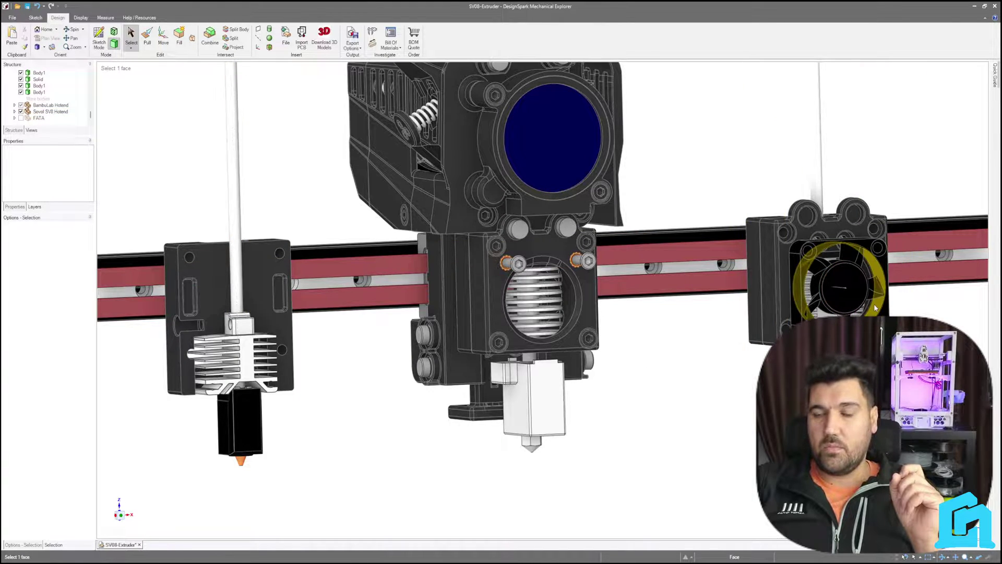
{"action": "left_click", "coordinate": [842, 293]}
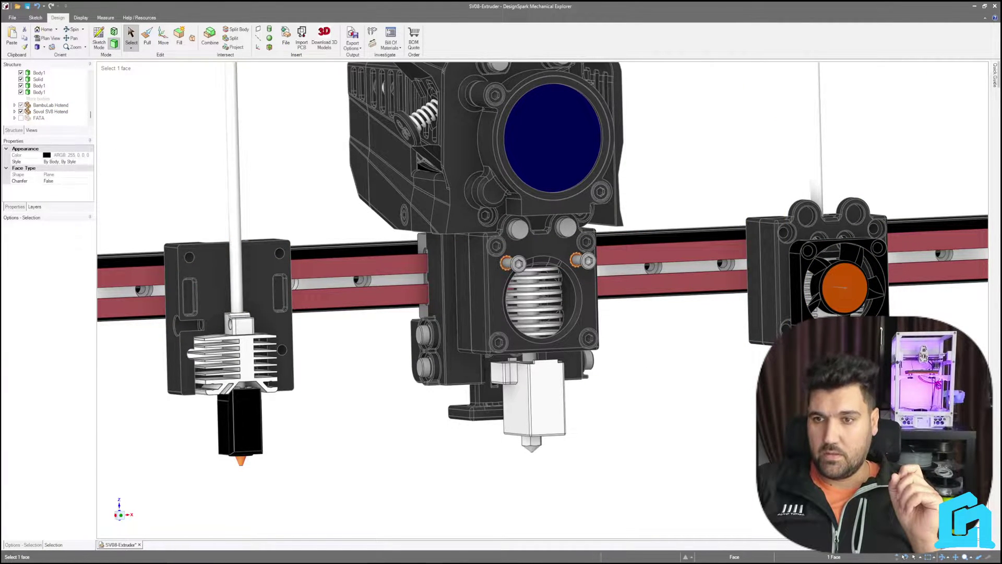
{"action": "key", "text": "Delete"}
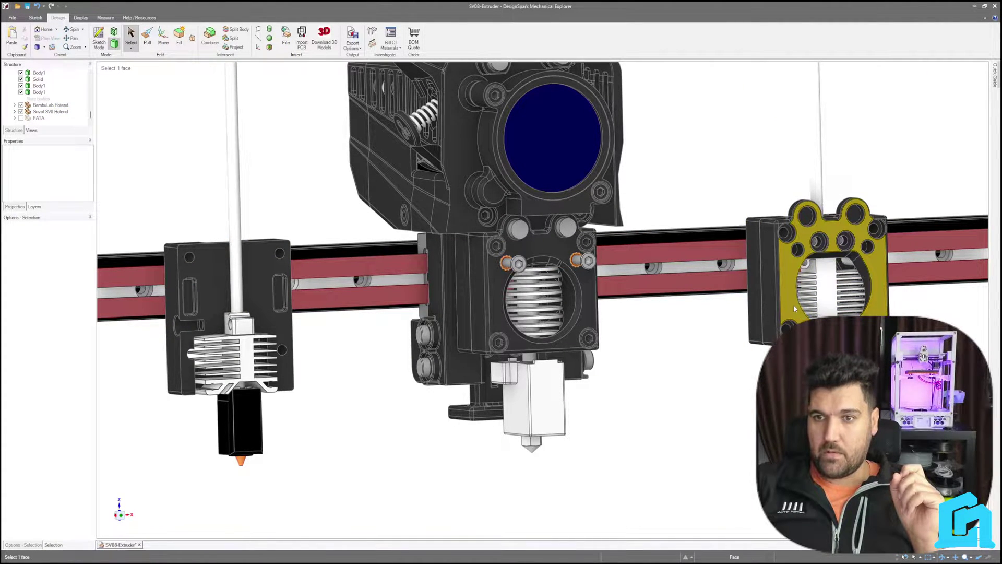
{"action": "left_click", "coordinate": [793, 305]}
{"action": "key", "text": "Delete"}
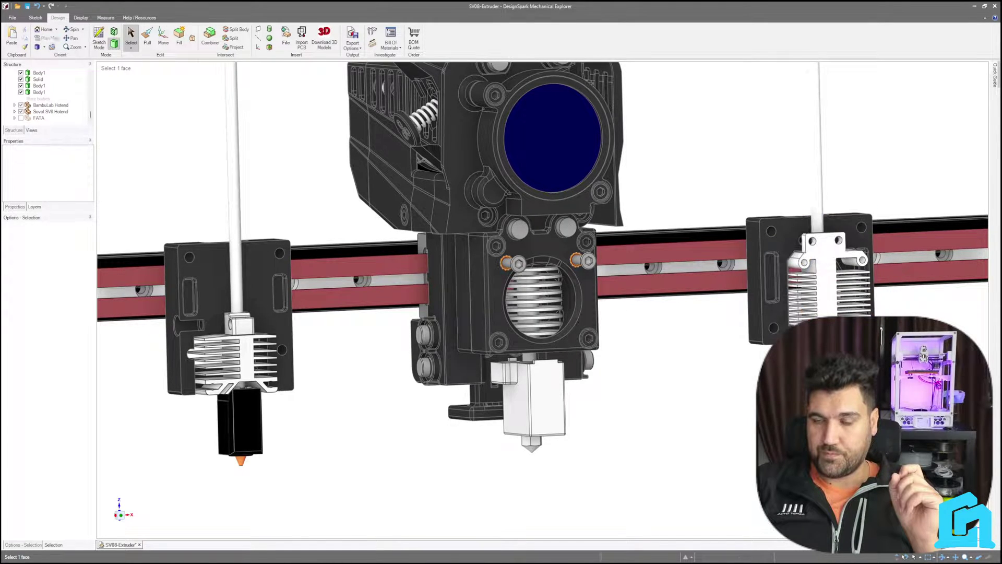
{"action": "middle_click_drag", "start_coordinate": [720, 397], "coordinate": [708, 428]}
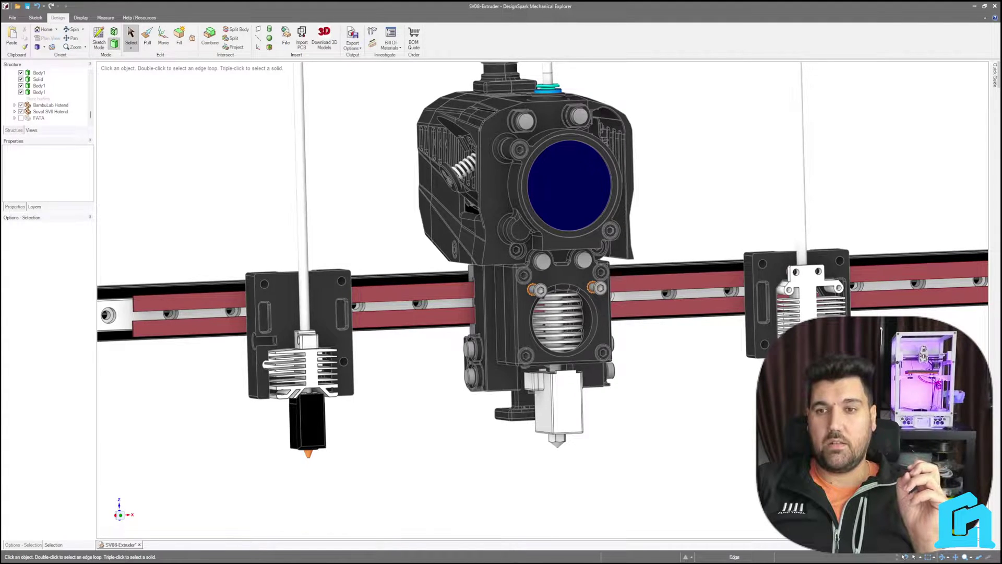
{"action": "left_click", "coordinate": [814, 299]}
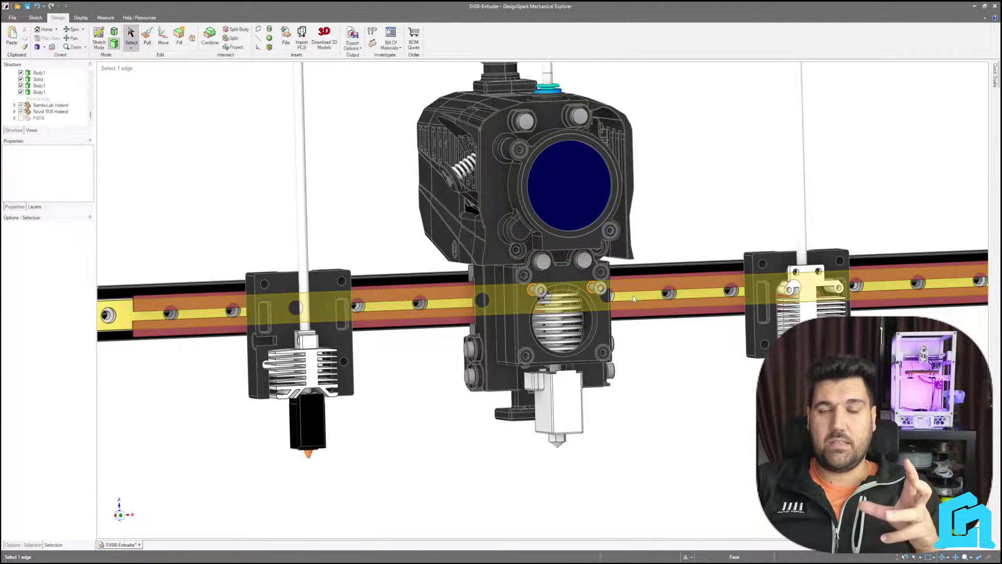
{"action": "middle_click_drag", "start_coordinate": [657, 418], "coordinate": [551, 376]}
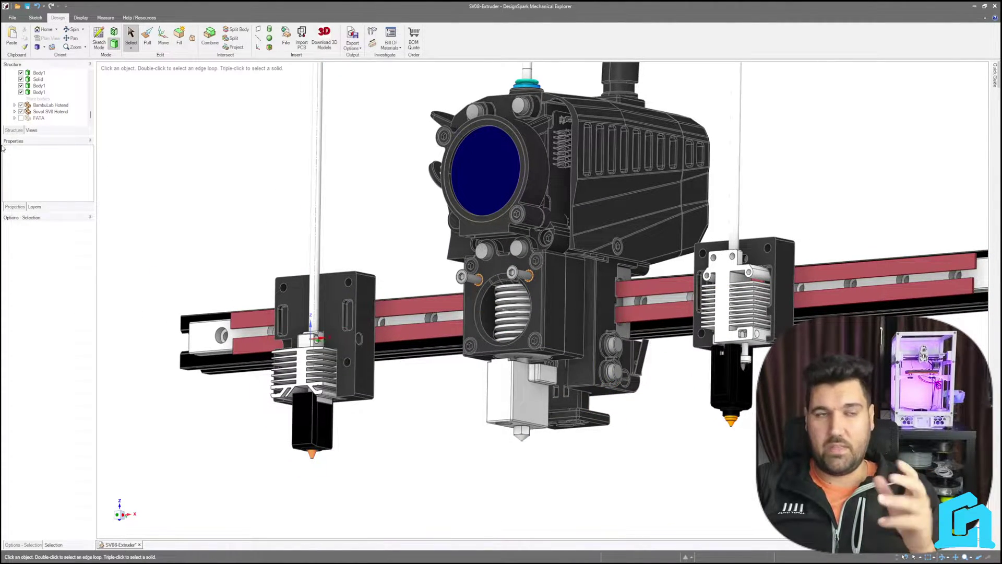
Step: Show FATA, hide the Sovol SV8 and BambuLab hotends, and view the toolhead from the side
{"action": "left_click", "coordinate": [21, 118]}
{"action": "left_click", "coordinate": [21, 111]}
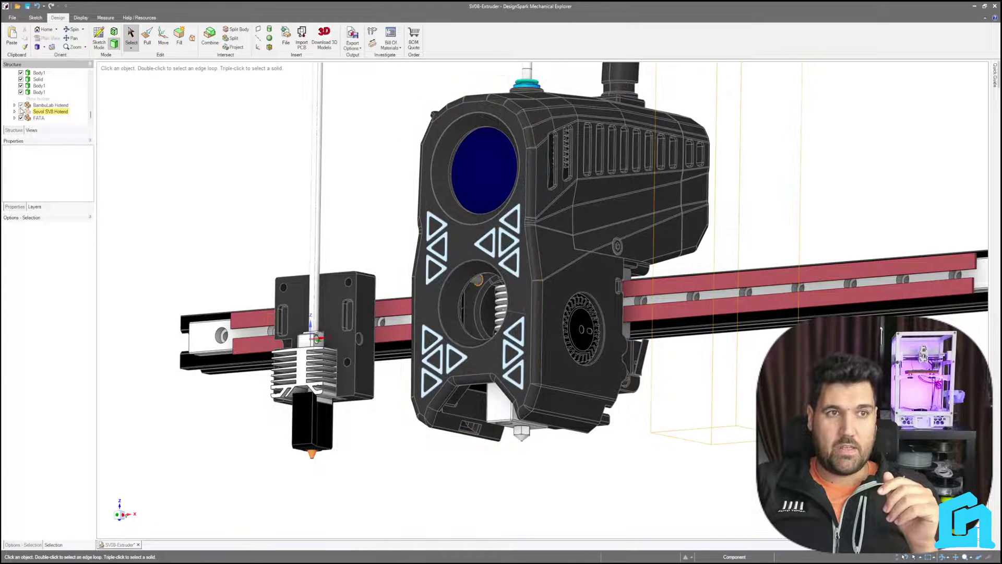
{"action": "left_click", "coordinate": [21, 105]}
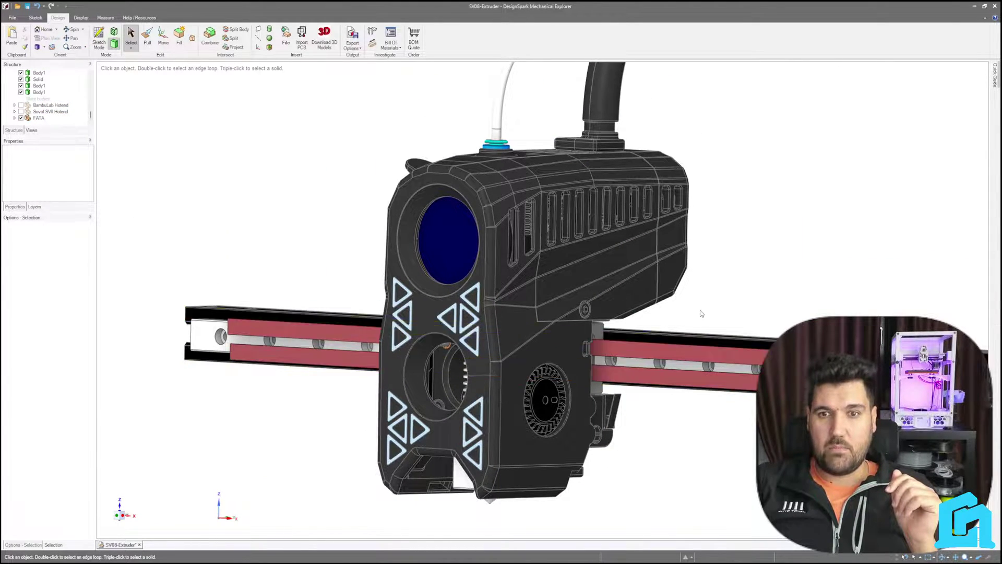
{"action": "middle_click_drag", "start_coordinate": [692, 462], "coordinate": [575, 459]}
{"action": "scroll", "coordinate": [540, 452], "scroll_direction": "down", "scroll_amount": 6}
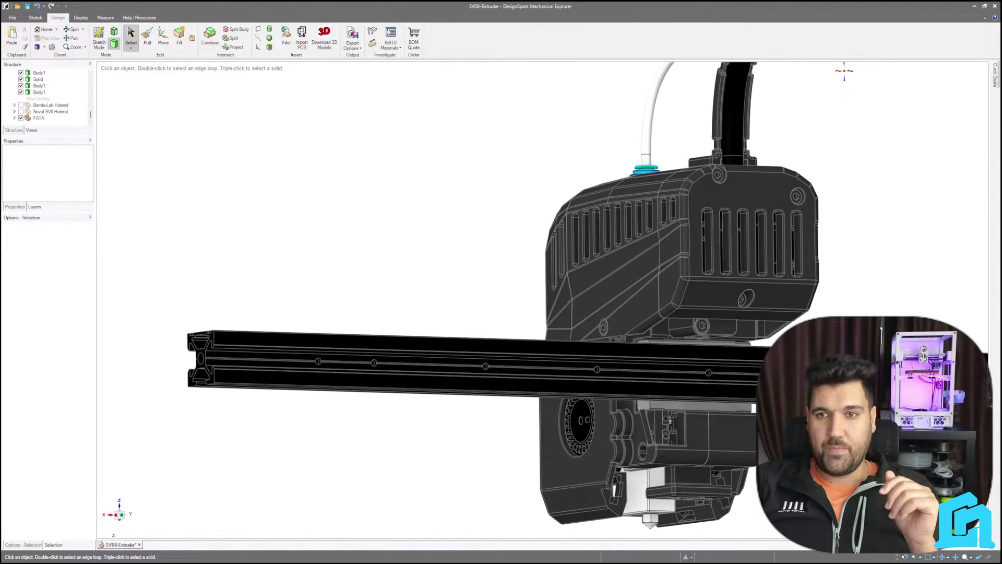
{"action": "scroll", "coordinate": [835, 407], "scroll_direction": "up", "scroll_amount": 4}
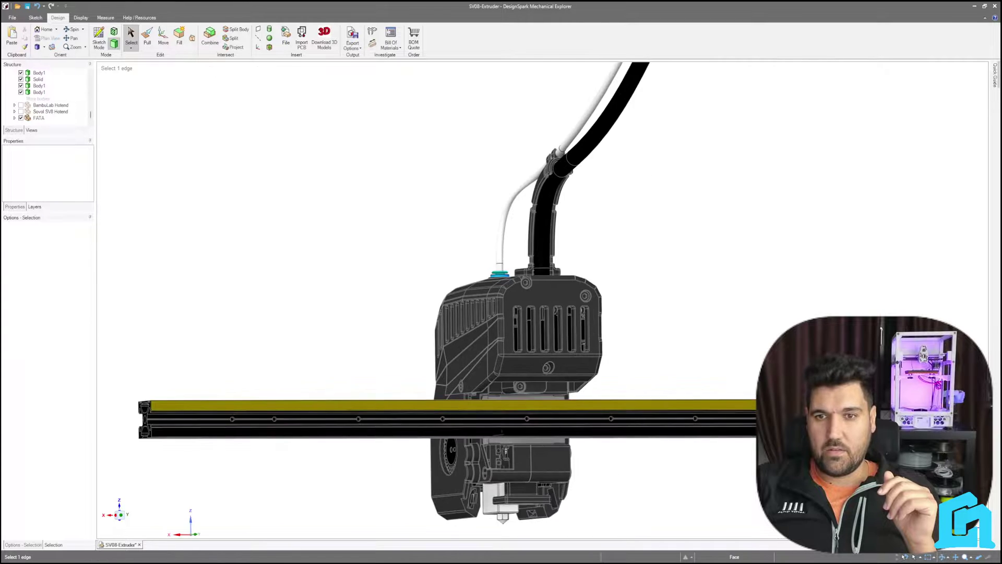
{"action": "middle_click_drag", "start_coordinate": [491, 282], "coordinate": [417, 193], "text": "shift"}
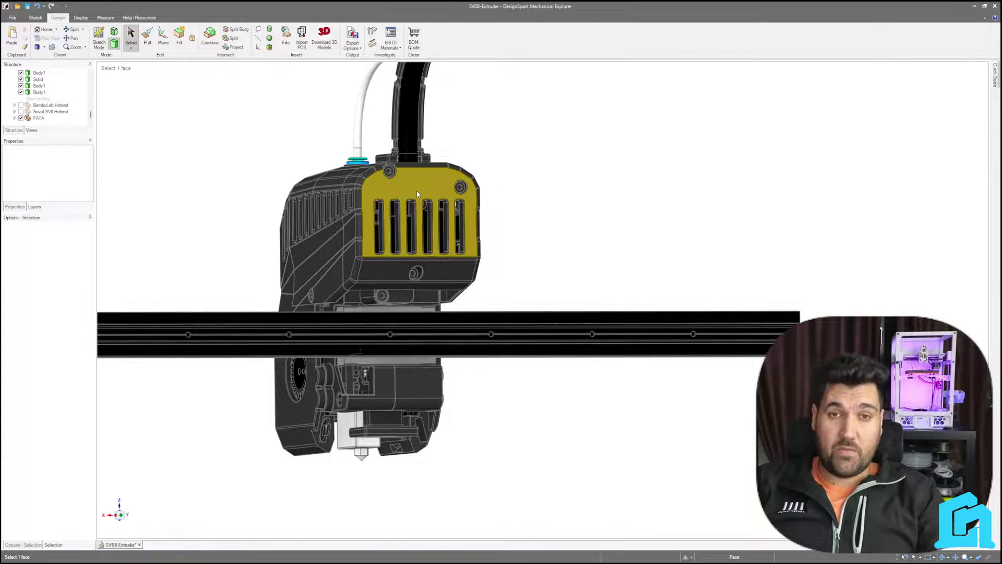
{"action": "scroll", "coordinate": [417, 193], "scroll_direction": "up", "scroll_amount": 1}
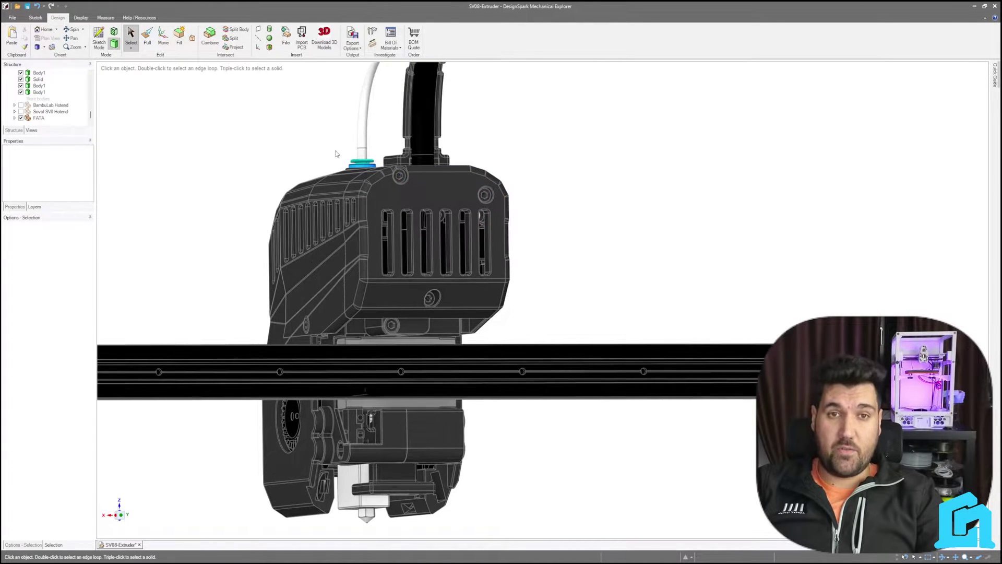
Step: Enter Sketch mode from a toolhead screw, then briefly show and re-hide both loose hotends
{"action": "left_click", "coordinate": [409, 180]}
{"action": "key", "text": "k"}
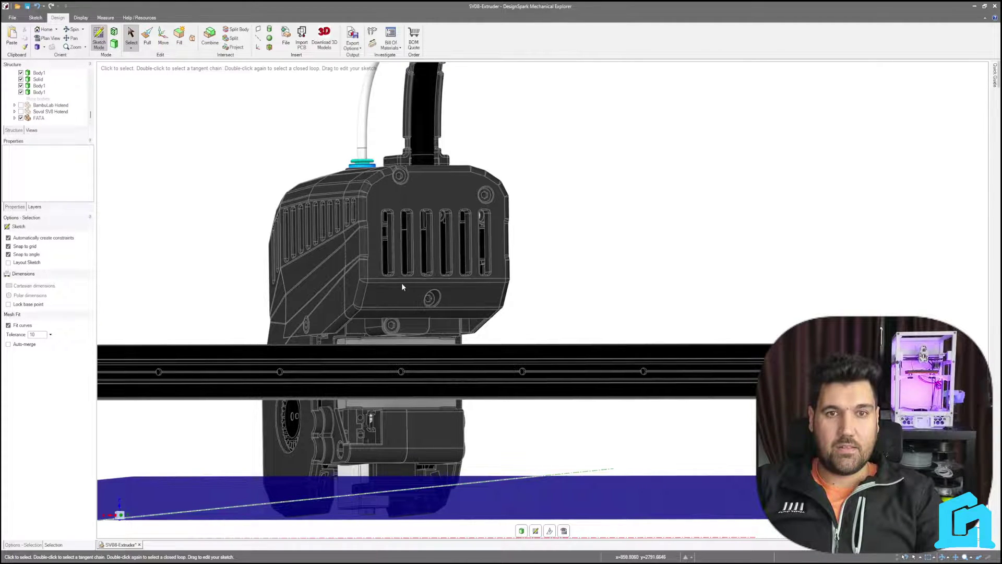
{"action": "left_click", "coordinate": [20, 112]}
{"action": "left_click", "coordinate": [21, 112]}
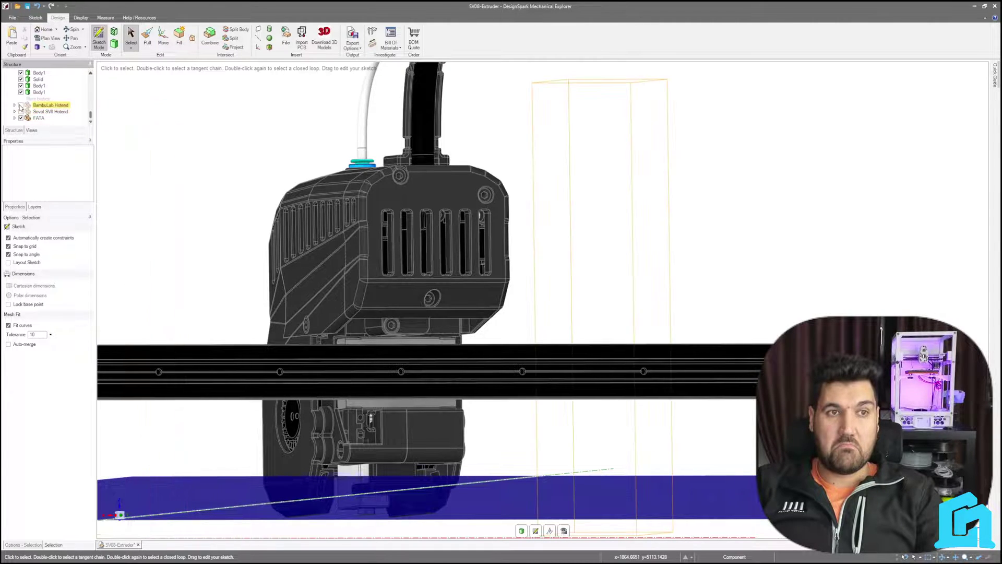
{"action": "left_click", "coordinate": [21, 105]}
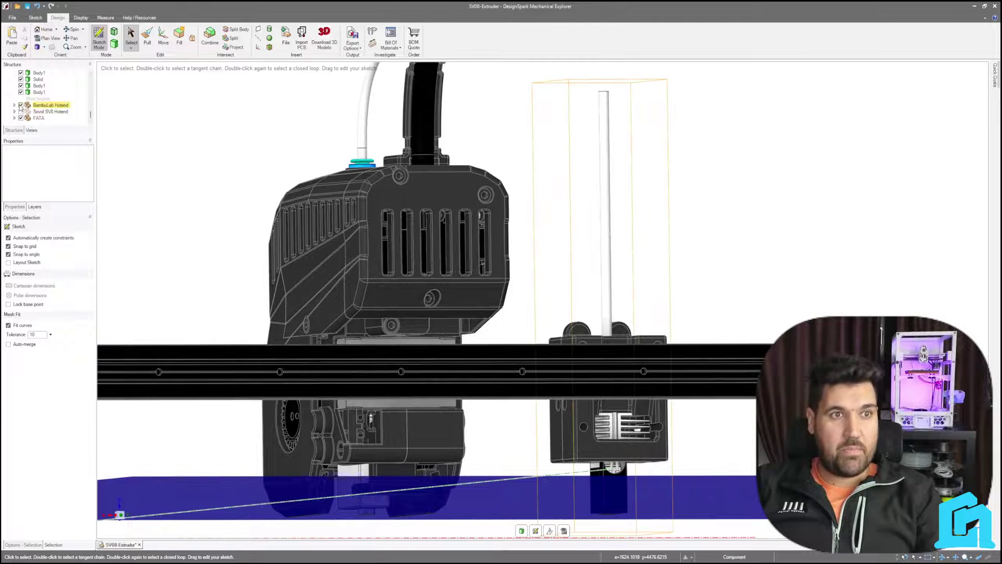
{"action": "left_click", "coordinate": [21, 105]}
Step: Switch to the Pull tool for pulling and offsetting faces
{"action": "scroll", "coordinate": [182, 184], "scroll_direction": "down", "scroll_amount": 2}
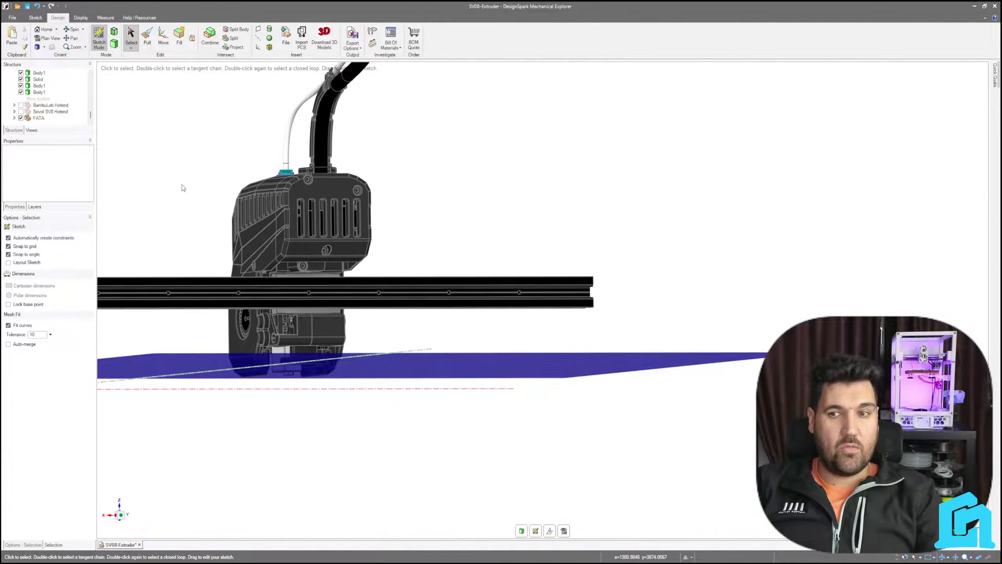
{"action": "scroll", "coordinate": [181, 183], "scroll_direction": "up", "scroll_amount": 1}
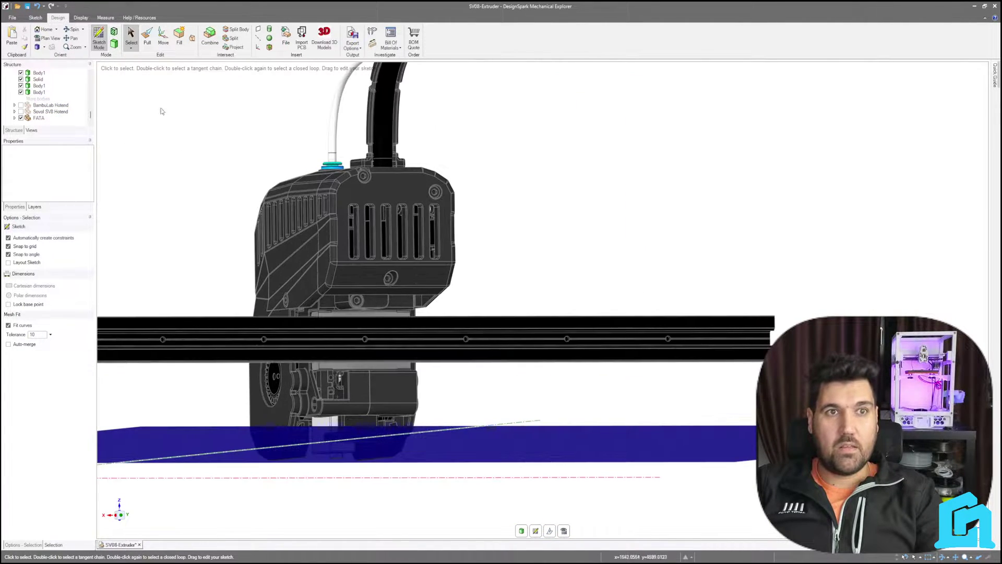
{"action": "left_click", "coordinate": [147, 40]}
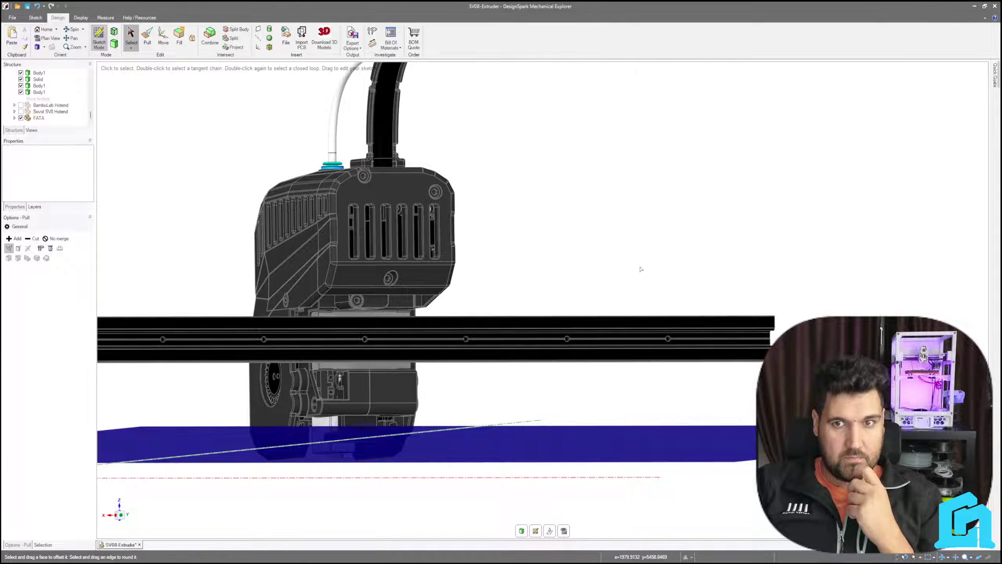
Step: Exit sketching, view the toolhead's vented cover face-on and delete it
{"action": "key", "text": "p"}
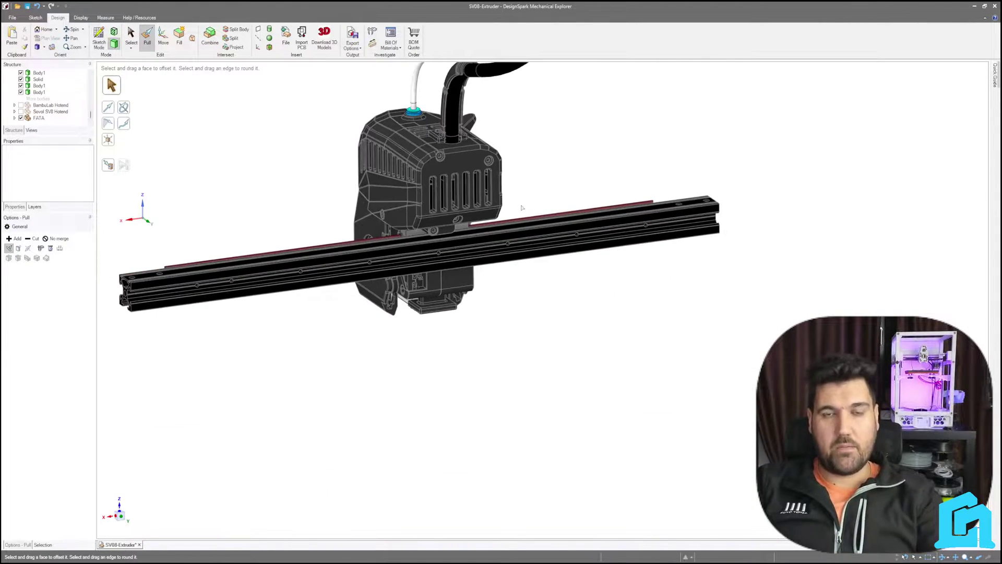
{"action": "key", "text": "Escape"}
{"action": "scroll", "coordinate": [448, 144], "scroll_direction": "up", "scroll_amount": 5}
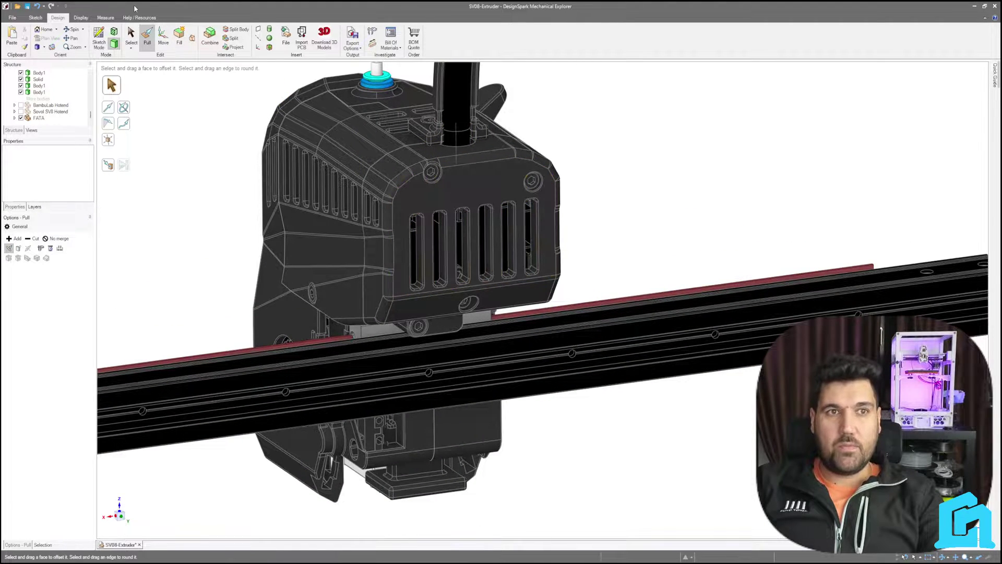
{"action": "left_click", "coordinate": [131, 36]}
{"action": "left_click", "coordinate": [473, 187]}
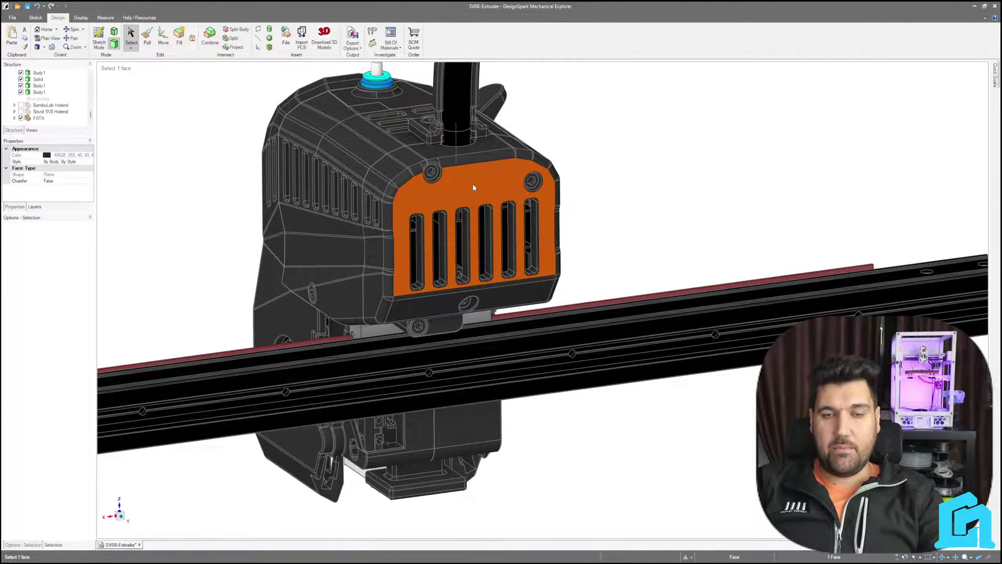
{"action": "key", "text": "v"}
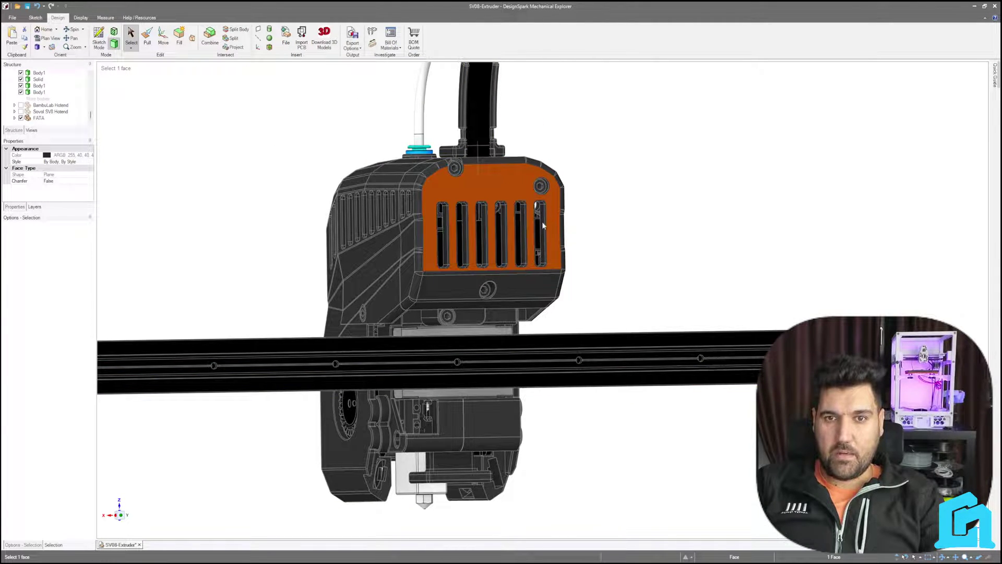
{"action": "key", "text": "Delete"}
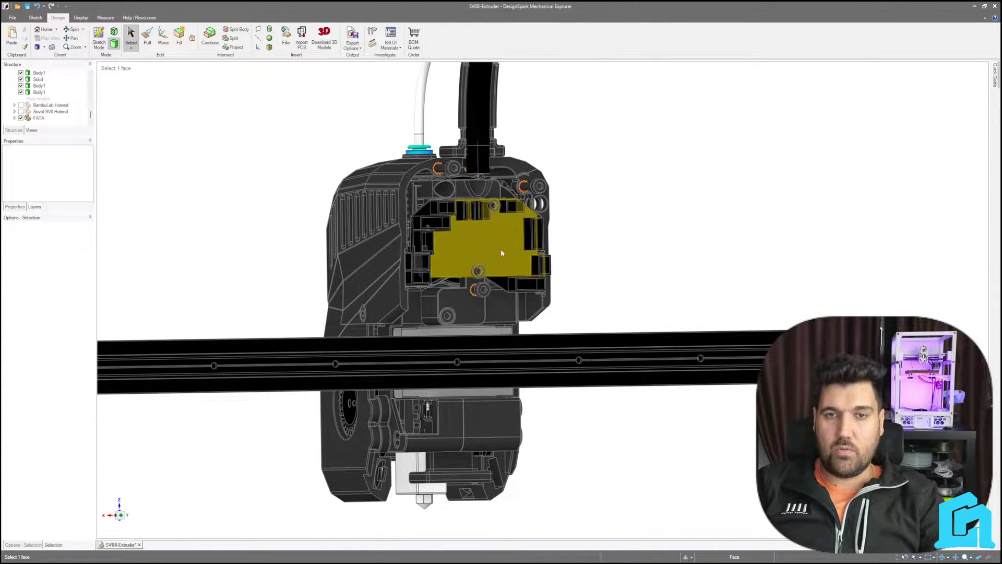
Step: Delete the box-shaped inner housing to reveal the extruder mechanism
{"action": "middle_click_drag", "start_coordinate": [507, 243], "coordinate": [660, 214]}
{"action": "scroll", "coordinate": [577, 205], "scroll_direction": "up", "scroll_amount": 2}
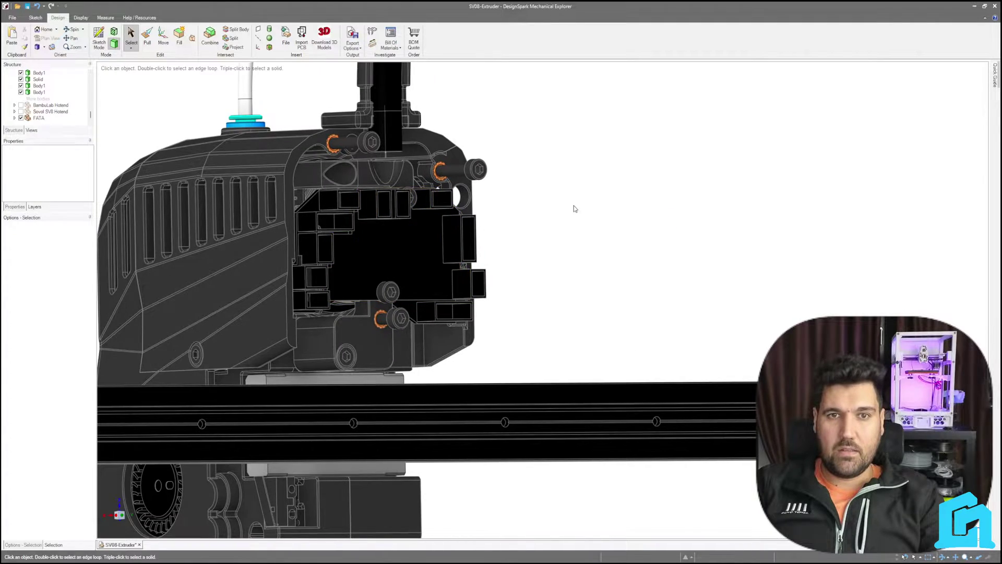
{"action": "middle_click_drag", "start_coordinate": [577, 206], "coordinate": [588, 223]}
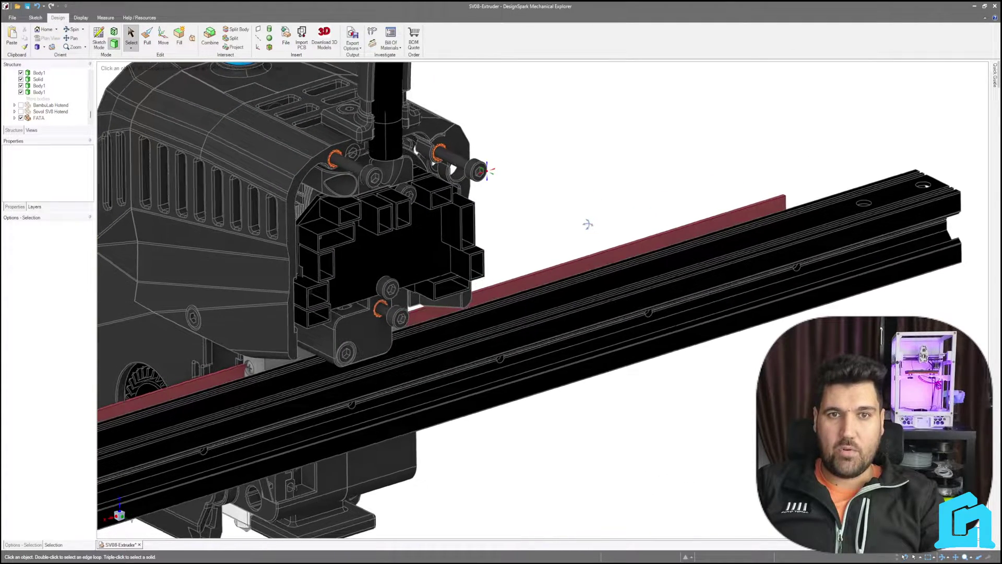
{"action": "left_click", "coordinate": [401, 263]}
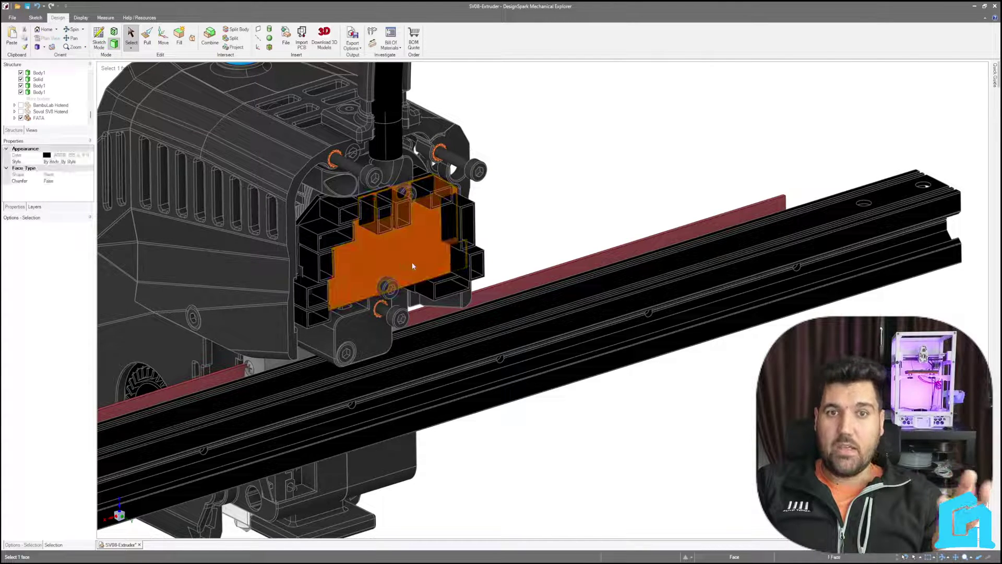
{"action": "key", "text": "Delete"}
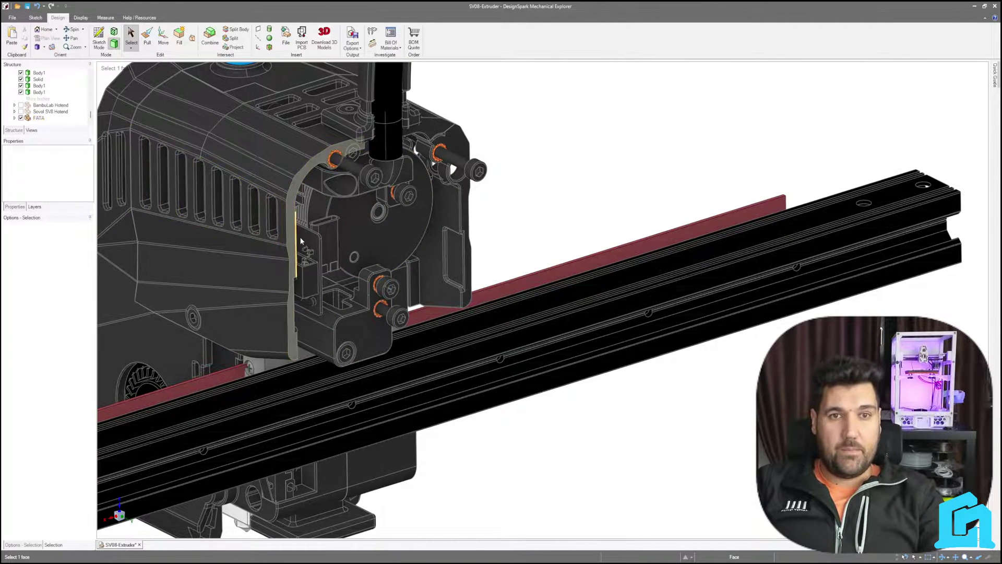
{"action": "scroll", "coordinate": [245, 240], "scroll_direction": "down", "scroll_amount": 5}
{"action": "scroll", "coordinate": [245, 240], "scroll_direction": "up", "scroll_amount": 4}
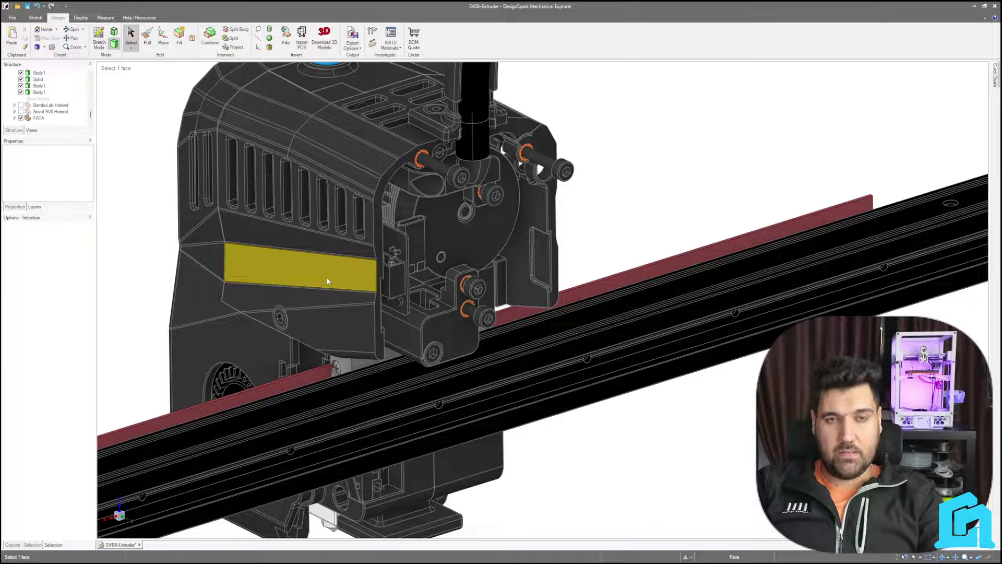
{"action": "left_click", "coordinate": [328, 281]}
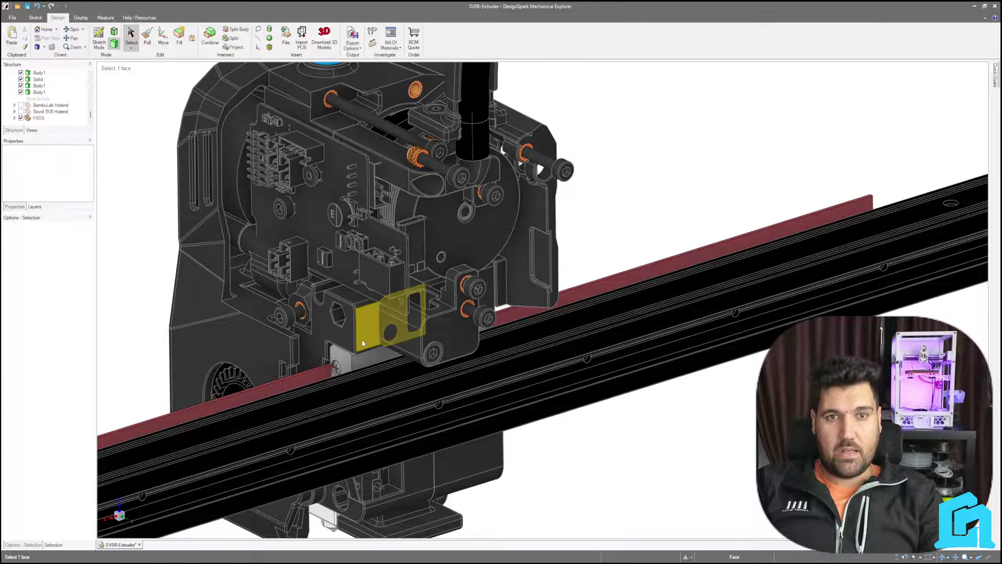
{"action": "left_click", "coordinate": [326, 368]}
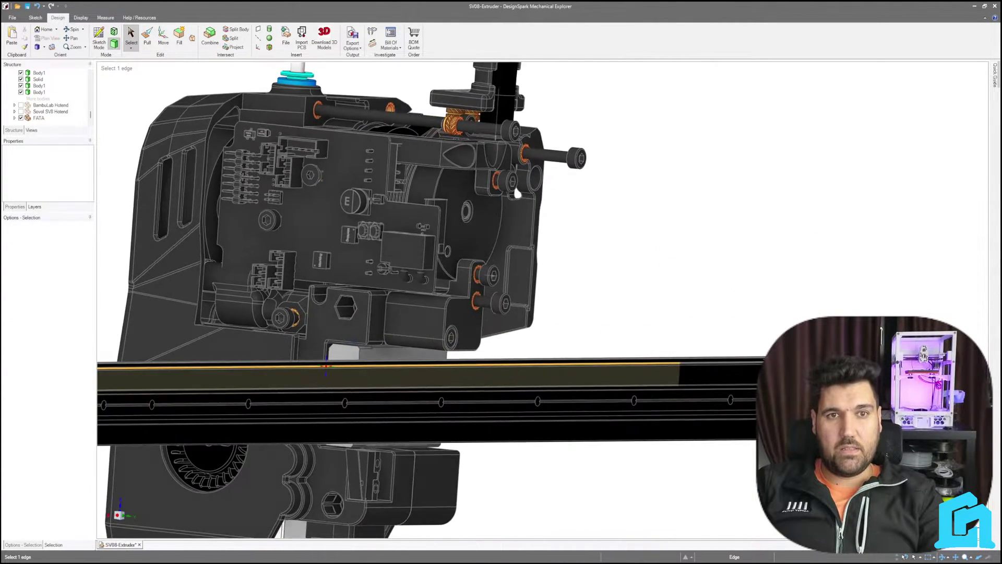
{"action": "middle_click_drag", "start_coordinate": [326, 365], "coordinate": [324, 279]}
{"action": "left_click", "coordinate": [276, 251]}
{"action": "middle_click_drag", "start_coordinate": [277, 252], "coordinate": [379, 304]}
{"action": "key", "text": "Escape"}
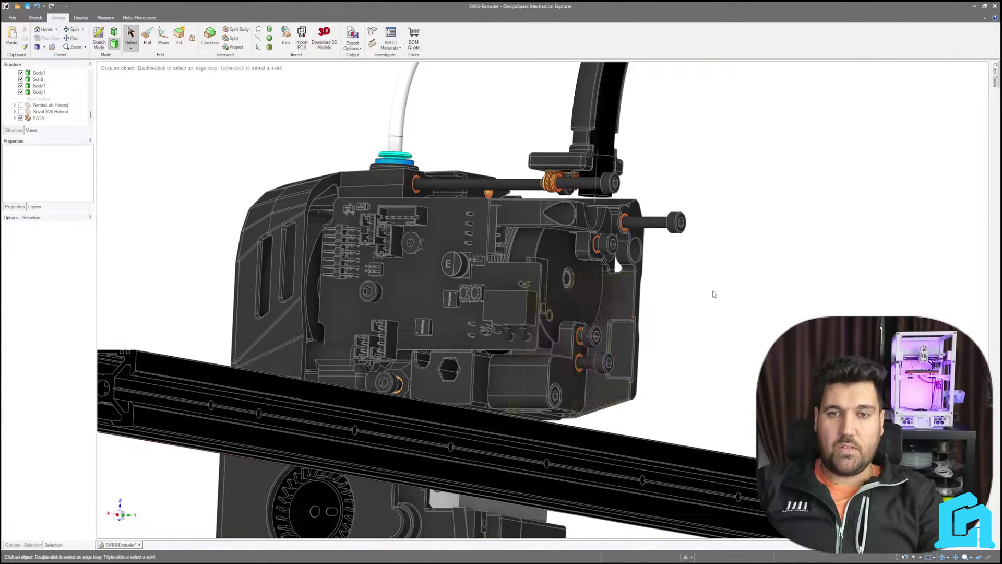
{"action": "middle_click_drag", "start_coordinate": [690, 199], "coordinate": [443, 245]}
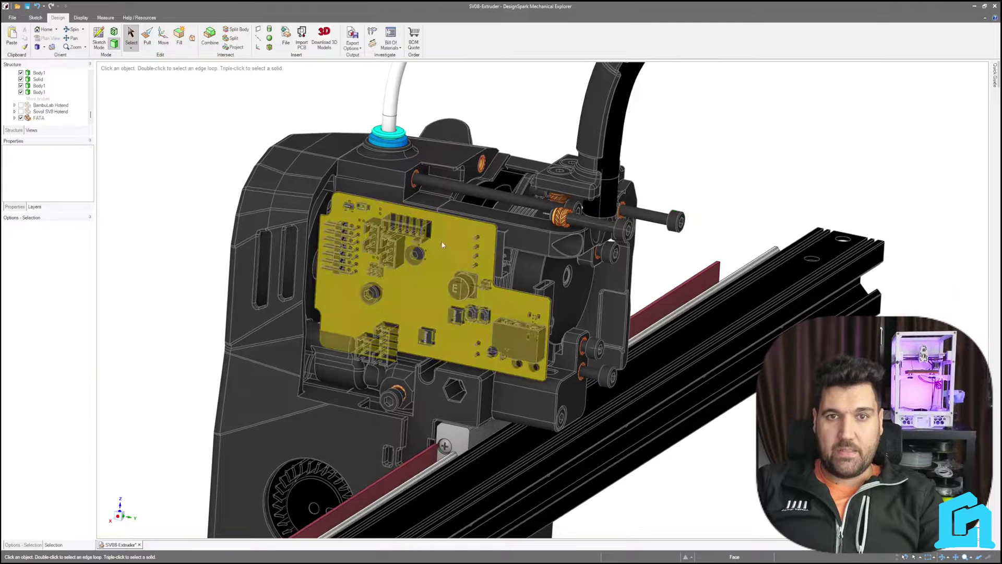
{"action": "left_click", "coordinate": [427, 296]}
{"action": "left_click", "coordinate": [189, 202]}
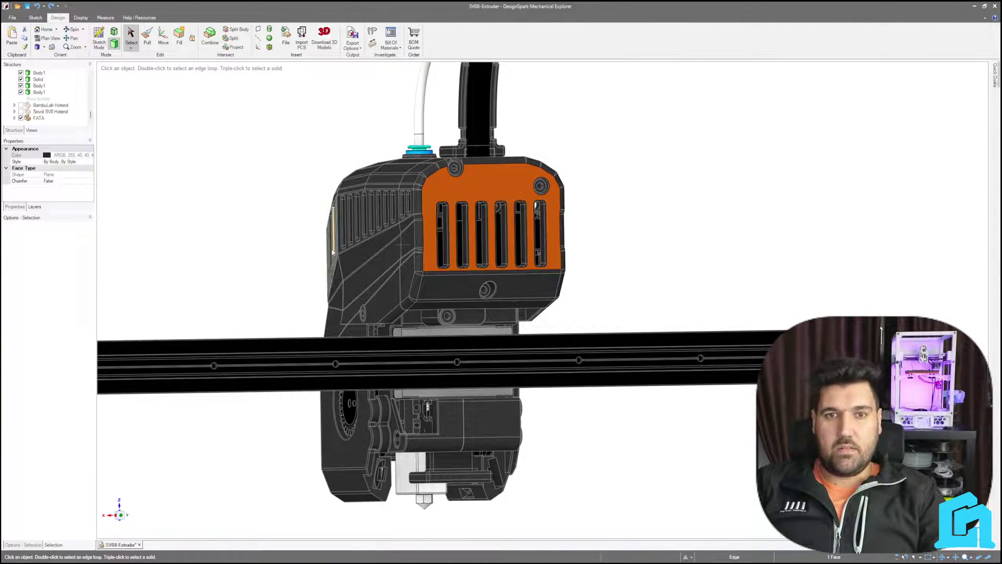
{"action": "scroll", "coordinate": [534, 80], "scroll_direction": "up", "scroll_amount": 3}
{"action": "scroll", "coordinate": [300, 258], "scroll_direction": "down", "scroll_amount": 4}
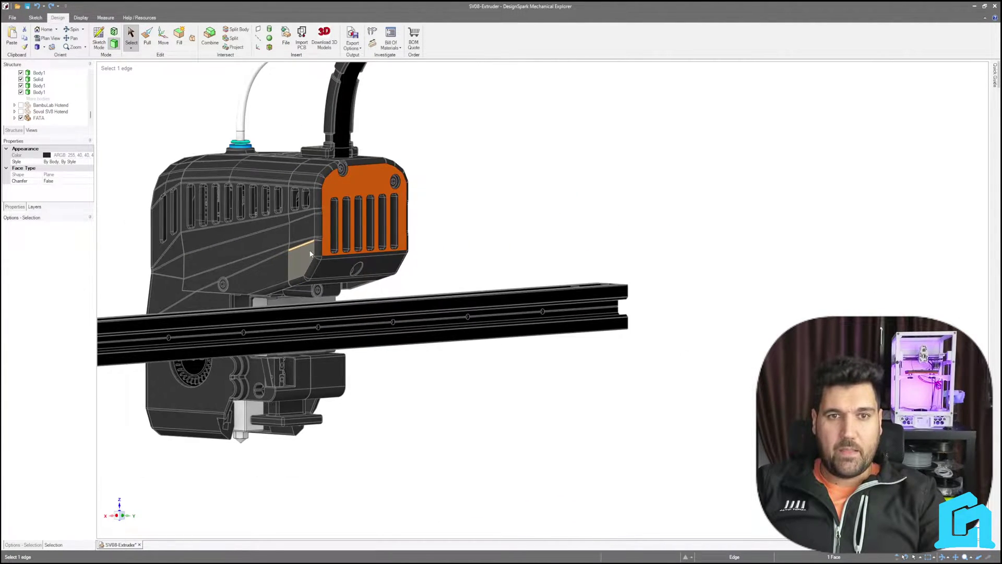
{"action": "scroll", "coordinate": [190, 141], "scroll_direction": "up", "scroll_amount": 3}
{"action": "scroll", "coordinate": [193, 151], "scroll_direction": "up", "scroll_amount": 2}
{"action": "scroll", "coordinate": [194, 154], "scroll_direction": "down", "scroll_amount": 3}
{"action": "middle_click_drag", "start_coordinate": [368, 245], "coordinate": [393, 278]}
{"action": "scroll", "coordinate": [387, 277], "scroll_direction": "down", "scroll_amount": 4}
{"action": "scroll", "coordinate": [496, 256], "scroll_direction": "up", "scroll_amount": 5}
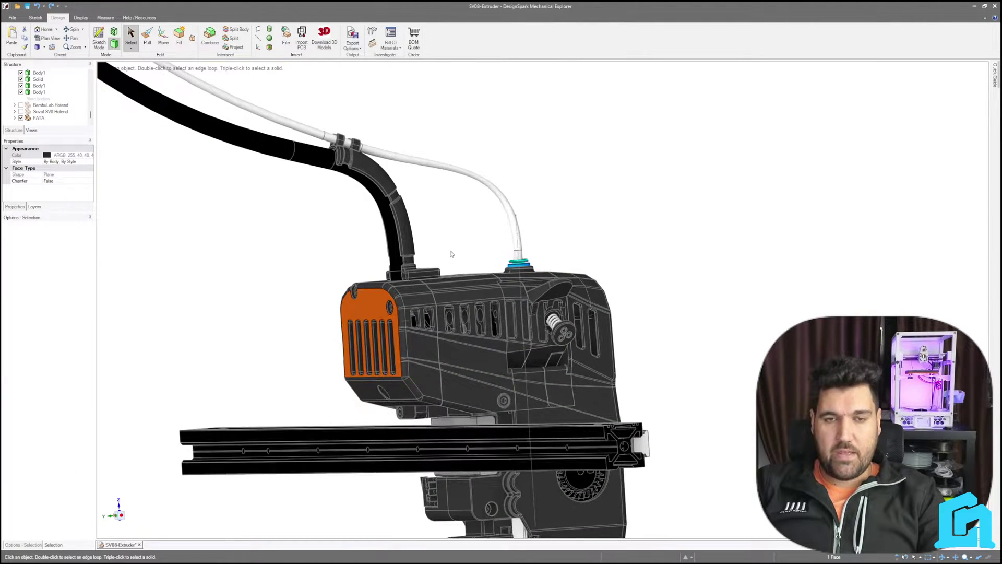
{"action": "middle_click_drag", "start_coordinate": [462, 250], "coordinate": [398, 374]}
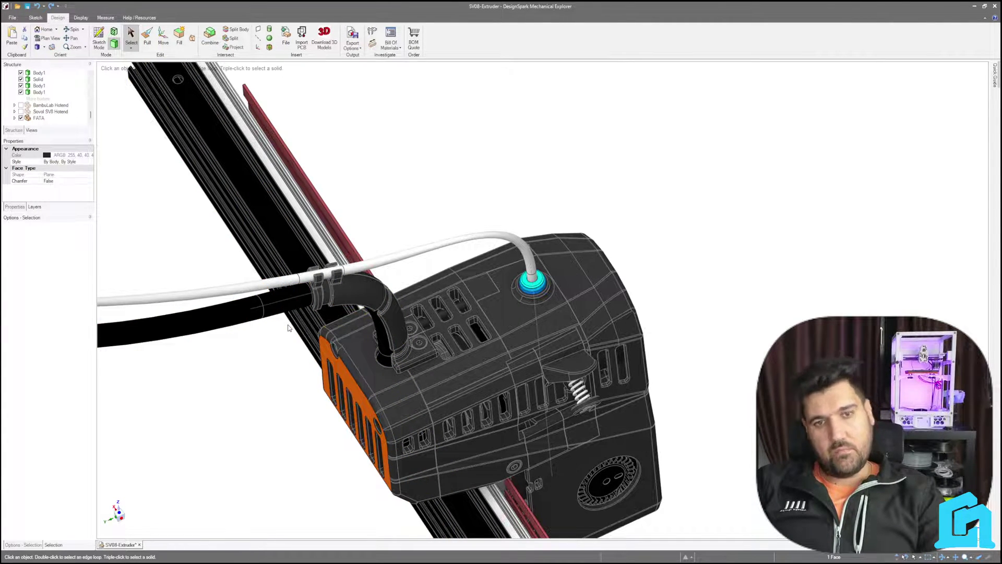
{"action": "middle_click_drag", "start_coordinate": [288, 327], "coordinate": [479, 393]}
{"action": "scroll", "coordinate": [480, 392], "scroll_direction": "up", "scroll_amount": 5}
{"action": "scroll", "coordinate": [556, 395], "scroll_direction": "up", "scroll_amount": 2}
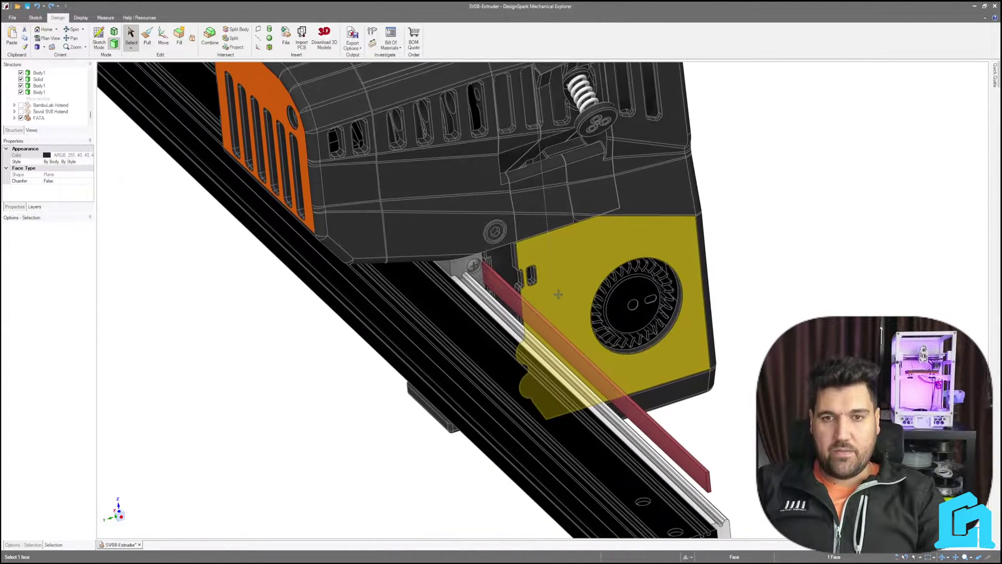
{"action": "middle_click_drag", "start_coordinate": [558, 295], "coordinate": [716, 232]}
{"action": "left_click", "coordinate": [494, 238]}
{"action": "middle_click_drag", "start_coordinate": [496, 365], "coordinate": [539, 403]}
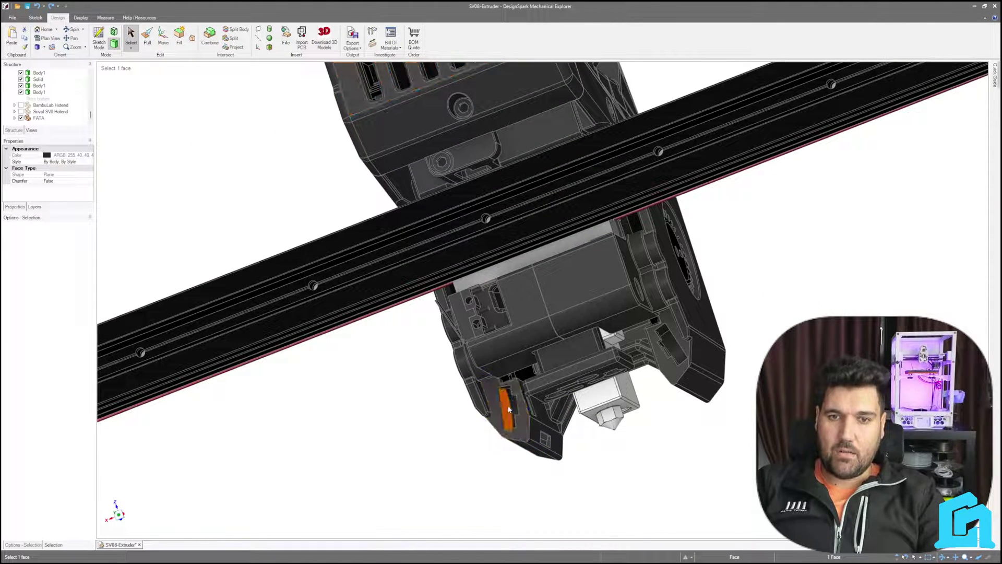
{"action": "left_click", "coordinate": [674, 341]}
{"action": "scroll", "coordinate": [673, 345], "scroll_direction": "up", "scroll_amount": 2}
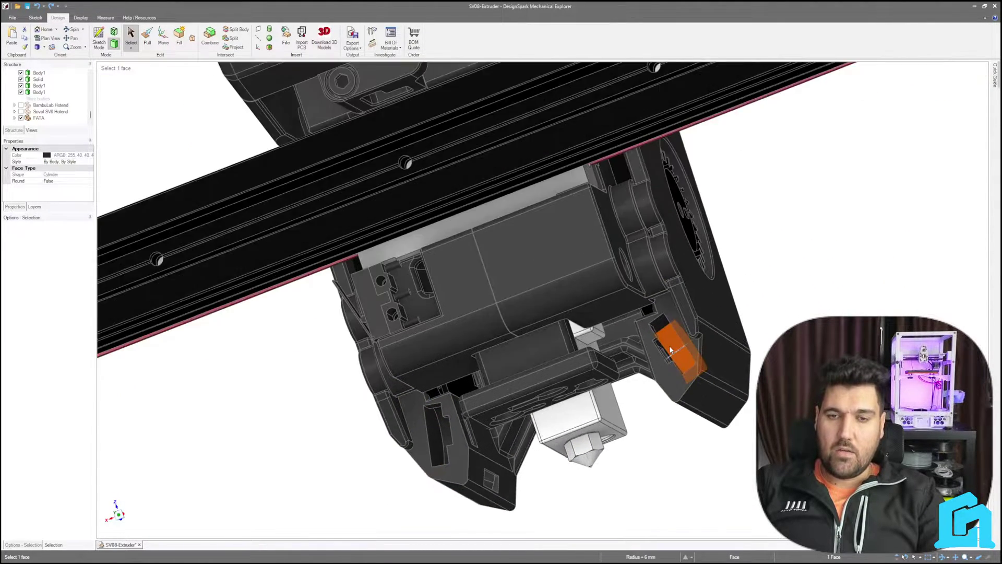
{"action": "scroll", "coordinate": [687, 368], "scroll_direction": "down", "scroll_amount": 4}
{"action": "middle_click_drag", "start_coordinate": [687, 370], "coordinate": [678, 449]}
{"action": "scroll", "coordinate": [651, 464], "scroll_direction": "down", "scroll_amount": 3}
{"action": "scroll", "coordinate": [651, 464], "scroll_direction": "up", "scroll_amount": 2}
{"action": "scroll", "coordinate": [651, 464], "scroll_direction": "up", "scroll_amount": 3}
{"action": "mouse_move", "coordinate": [621, 432]}
{"action": "middle_mouse_down"}
{"action": "mouse_move", "coordinate": [616, 425]}
{"action": "mouse_move", "coordinate": [629, 459]}
{"action": "mouse_move", "coordinate": [612, 437]}
{"action": "middle_mouse_up"}
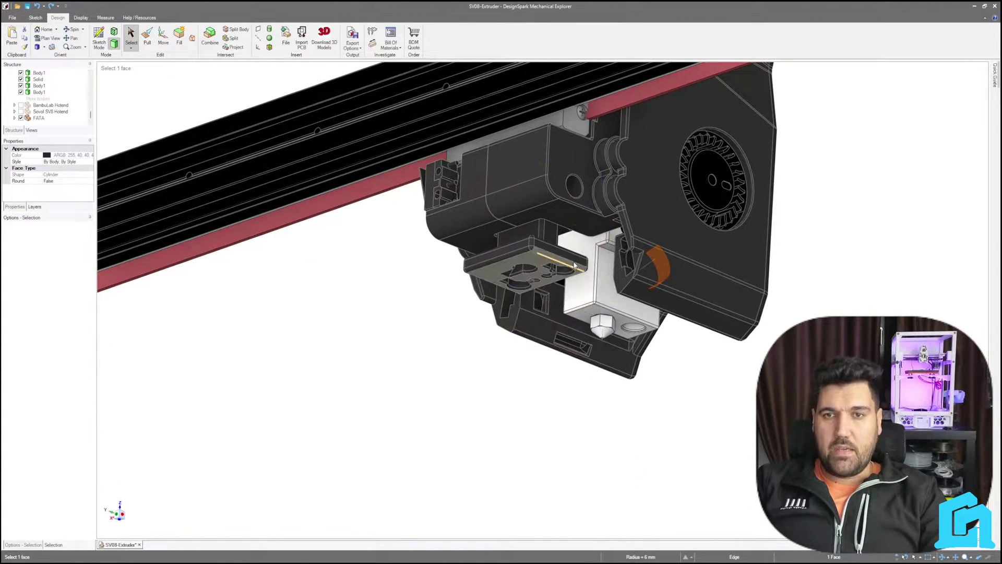
{"action": "scroll", "coordinate": [491, 266], "scroll_direction": "down", "scroll_amount": 3}
{"action": "middle_click_drag", "start_coordinate": [491, 266], "coordinate": [628, 336]}
{"action": "scroll", "coordinate": [604, 297], "scroll_direction": "up", "scroll_amount": 3}
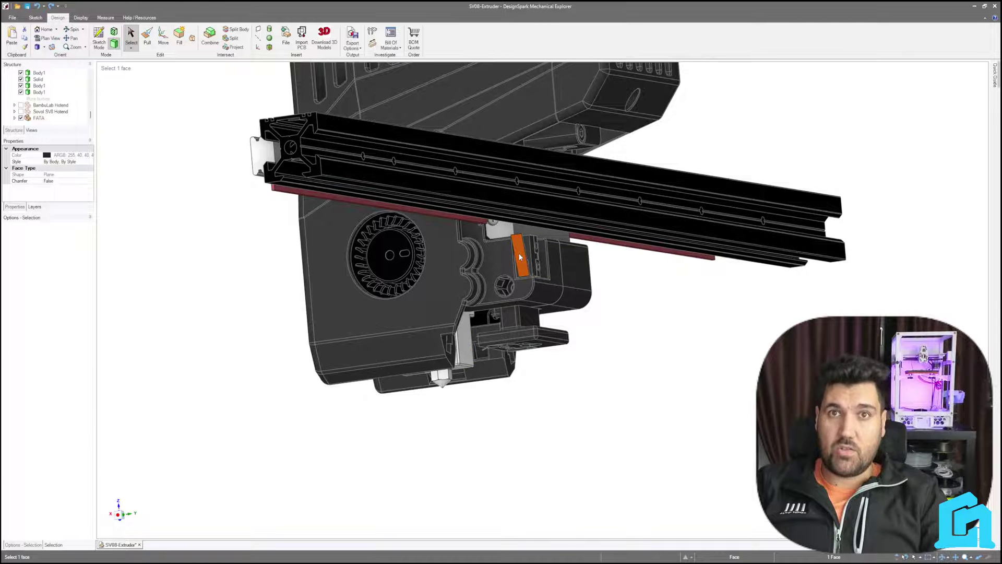
{"action": "scroll", "coordinate": [562, 411], "scroll_direction": "down", "scroll_amount": 3}
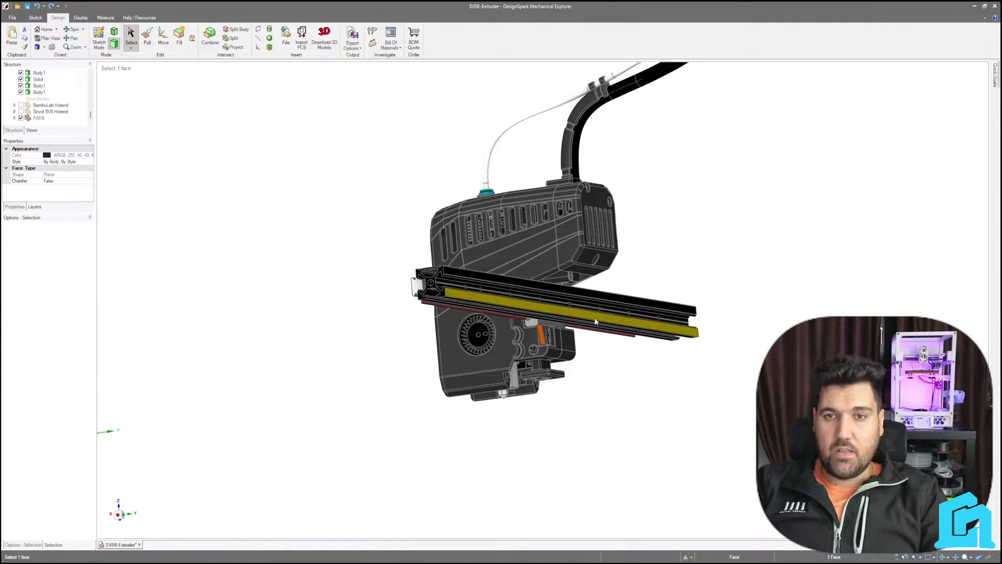
{"action": "middle_click_drag", "start_coordinate": [596, 322], "coordinate": [673, 375]}
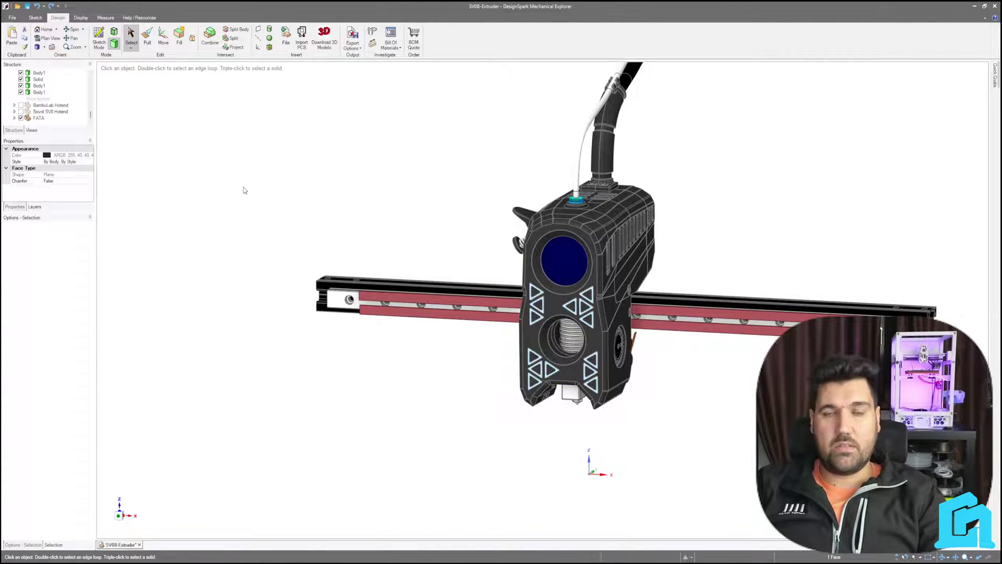
{"action": "scroll", "coordinate": [614, 339], "scroll_direction": "up", "scroll_amount": 3}
{"action": "scroll", "coordinate": [613, 339], "scroll_direction": "down", "scroll_amount": 3}
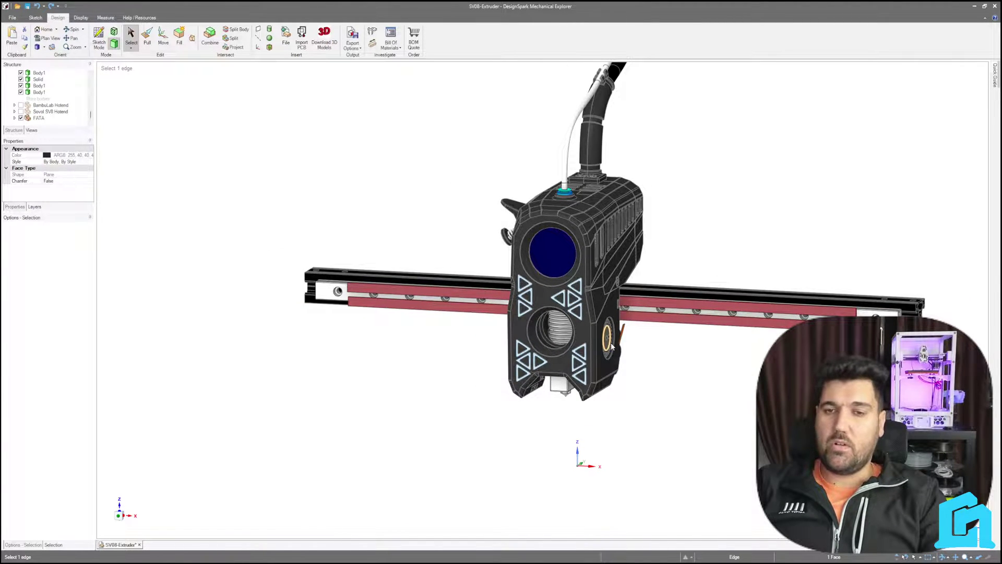
{"action": "middle_click_drag", "start_coordinate": [672, 105], "coordinate": [689, 369]}
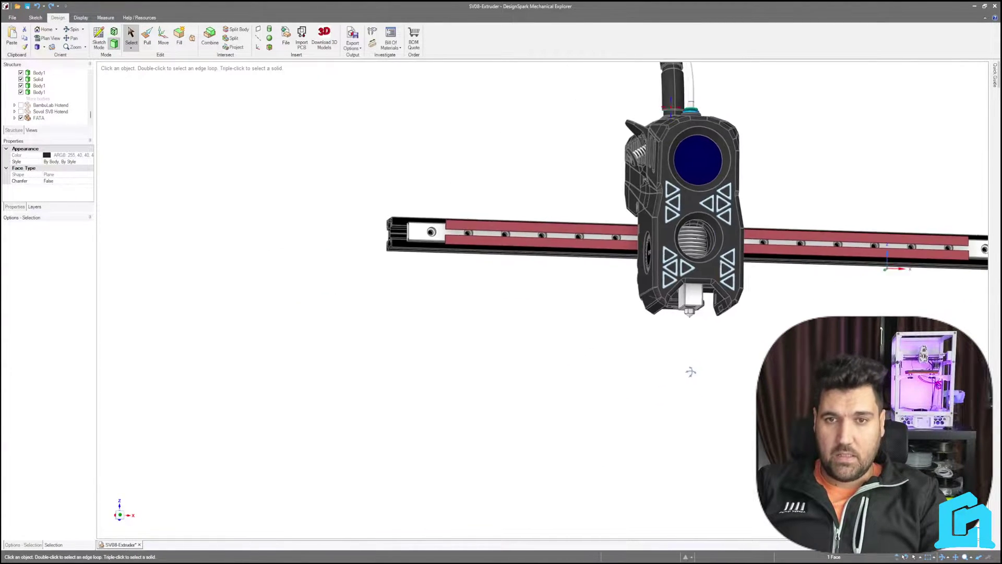
{"action": "scroll", "coordinate": [588, 374], "scroll_direction": "down", "scroll_amount": 5}
{"action": "scroll", "coordinate": [528, 325], "scroll_direction": "up", "scroll_amount": 4}
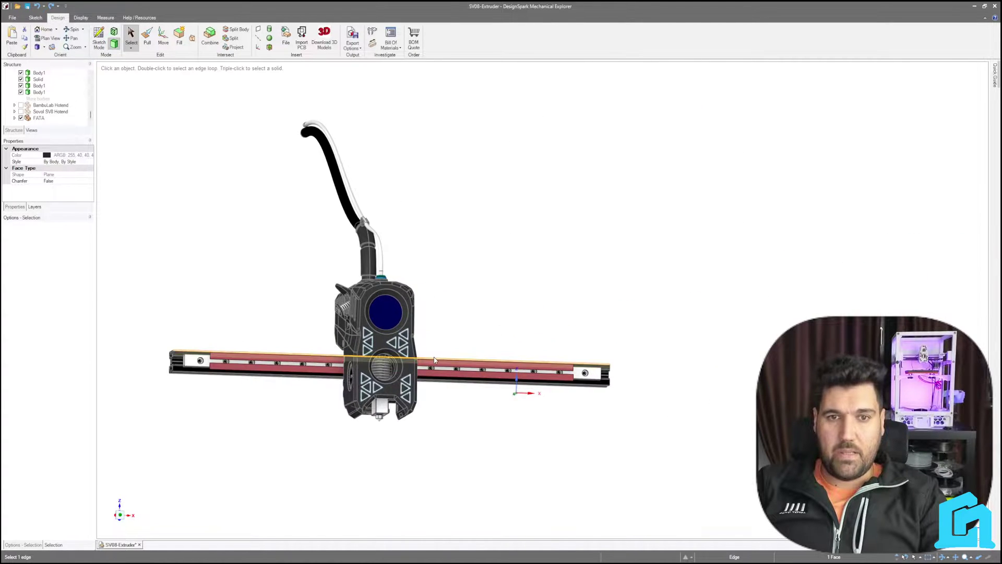
{"action": "middle_click_drag", "start_coordinate": [500, 313], "coordinate": [470, 381]}
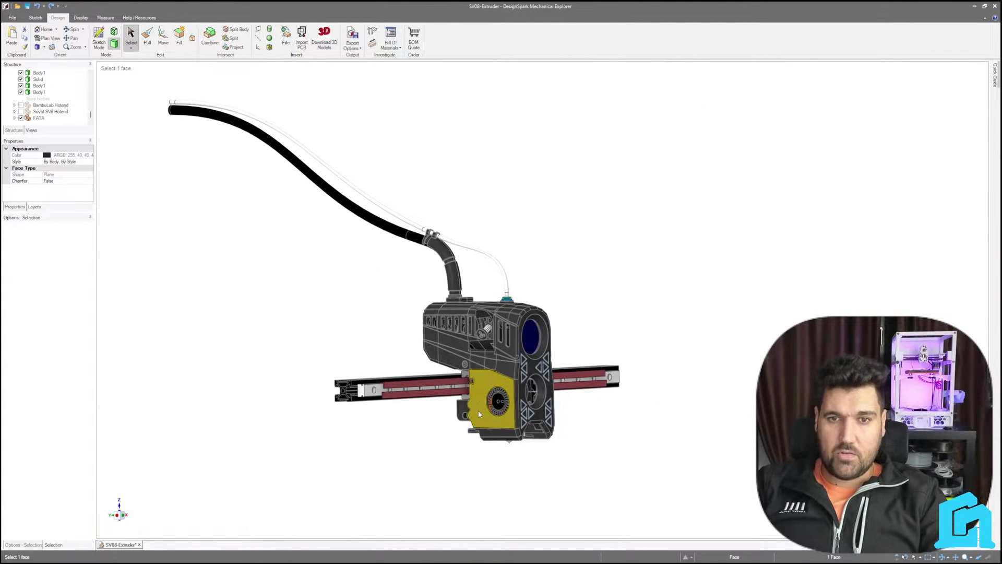
{"action": "scroll", "coordinate": [464, 404], "scroll_direction": "up", "scroll_amount": 3}
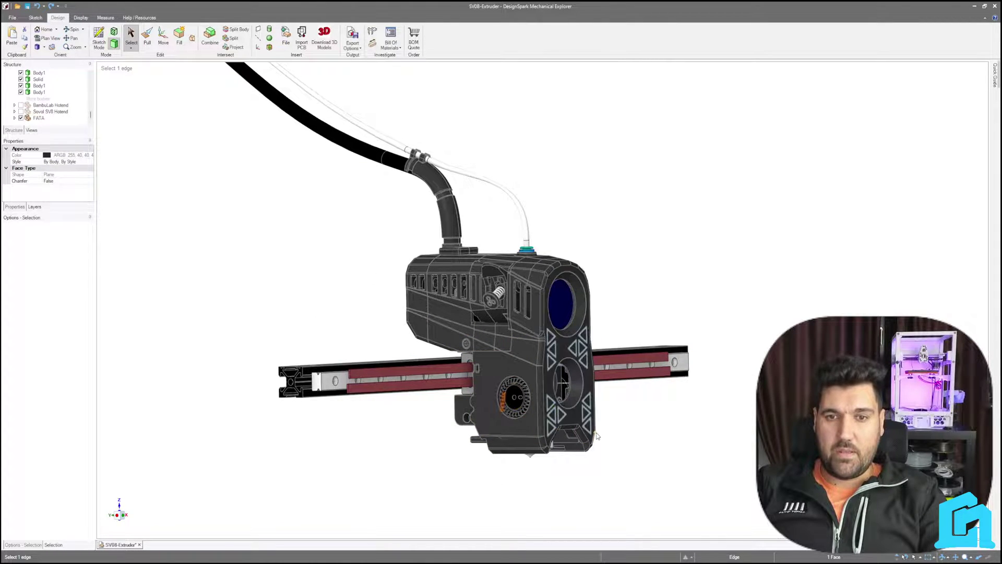
{"action": "middle_click_drag", "start_coordinate": [614, 493], "coordinate": [588, 485]}
{"action": "scroll", "coordinate": [316, 320], "scroll_direction": "down", "scroll_amount": 2}
{"action": "scroll", "coordinate": [327, 365], "scroll_direction": "up", "scroll_amount": 4}
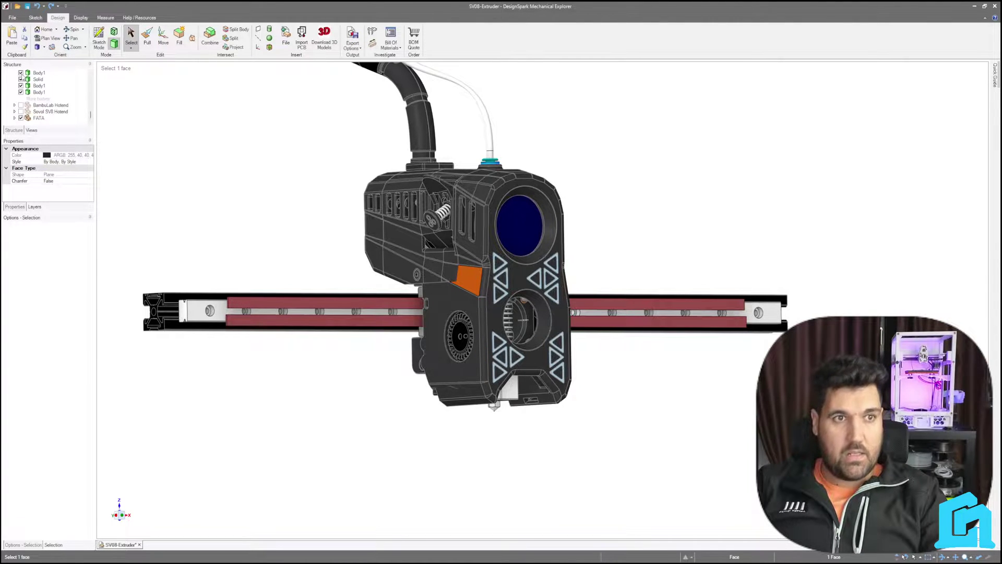
Step: Hide the FATA cover and delete the blue disc lid to reveal the gear
{"action": "left_click", "coordinate": [21, 118]}
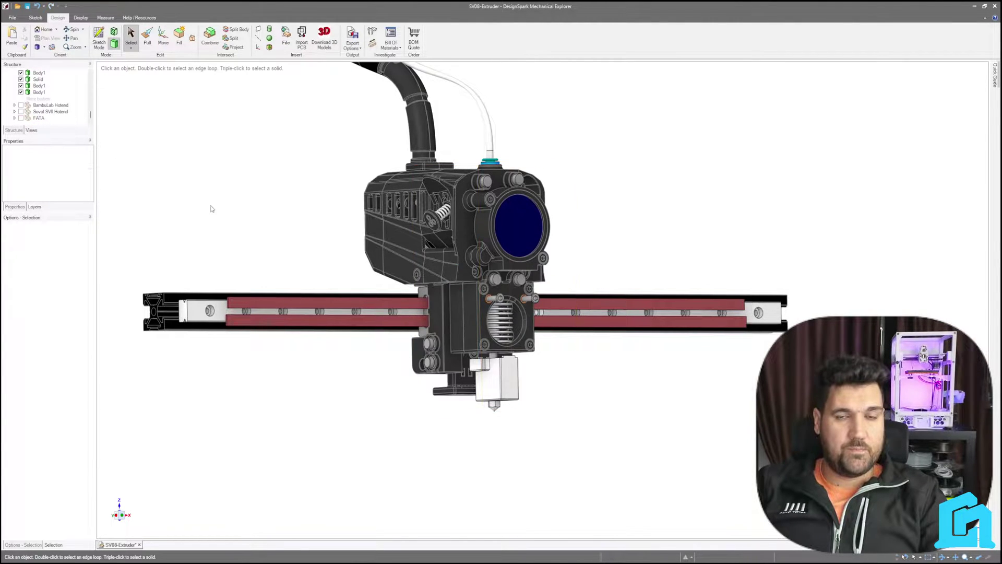
{"action": "scroll", "coordinate": [454, 285], "scroll_direction": "up", "scroll_amount": 3}
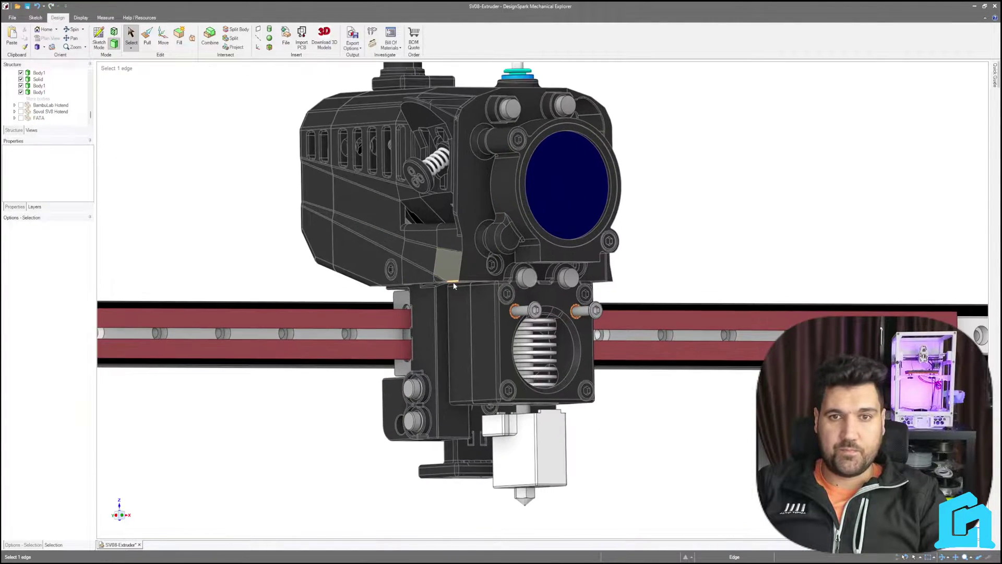
{"action": "left_click", "coordinate": [520, 200]}
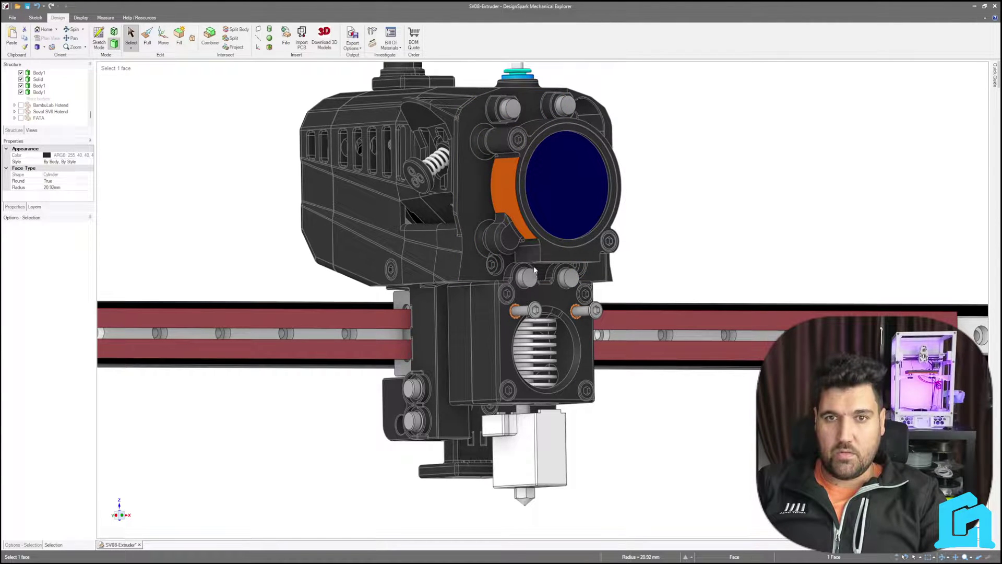
{"action": "left_click", "coordinate": [578, 214]}
{"action": "key", "text": "Delete"}
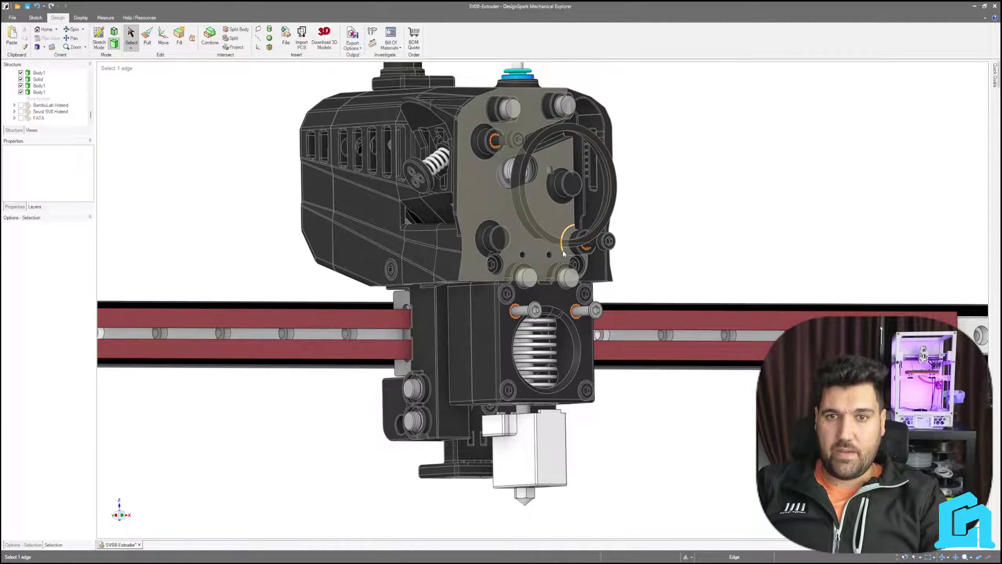
Step: Delete the ring around the gear and the front mounting plate
{"action": "left_click", "coordinate": [547, 239]}
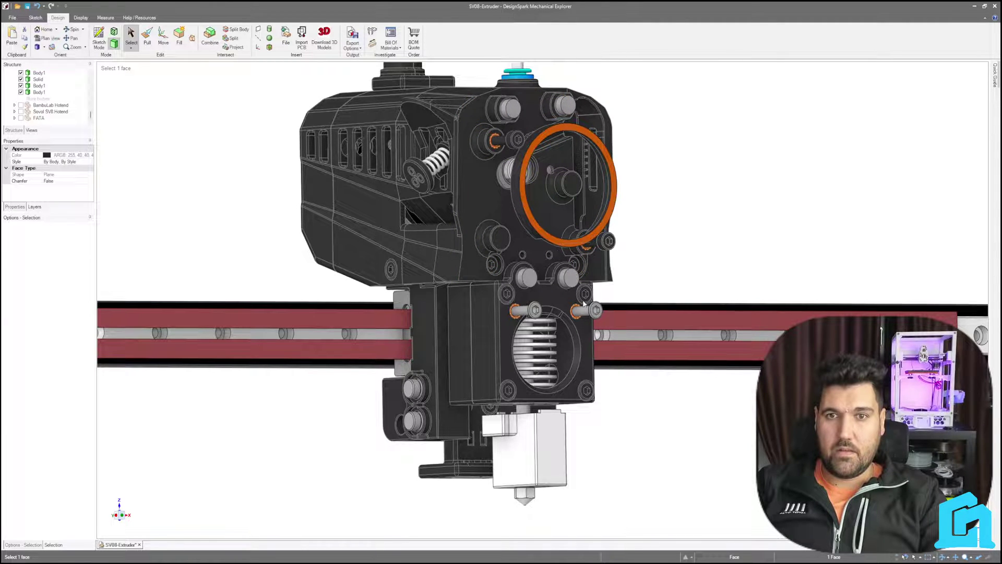
{"action": "key", "text": "Delete"}
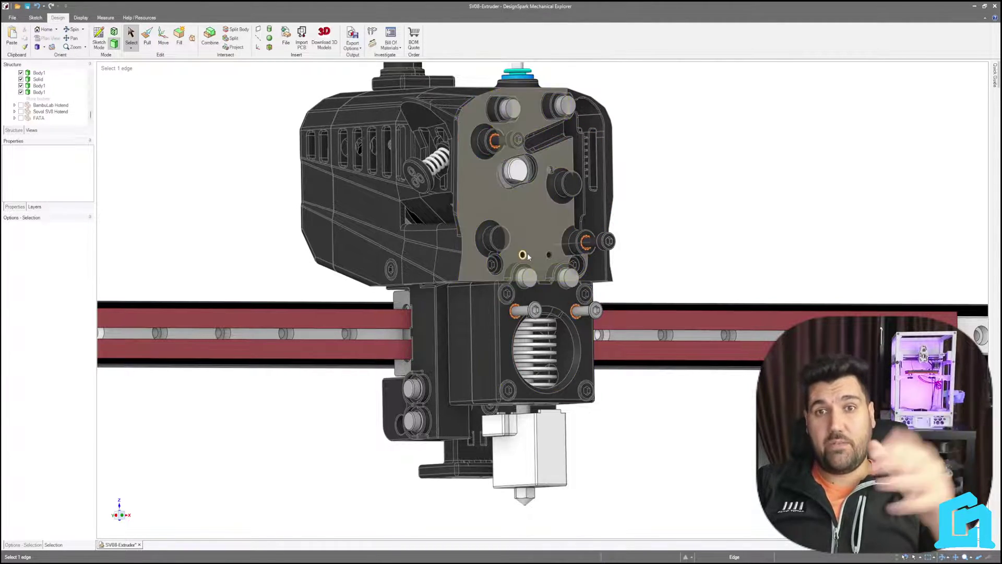
{"action": "left_click", "coordinate": [519, 209]}
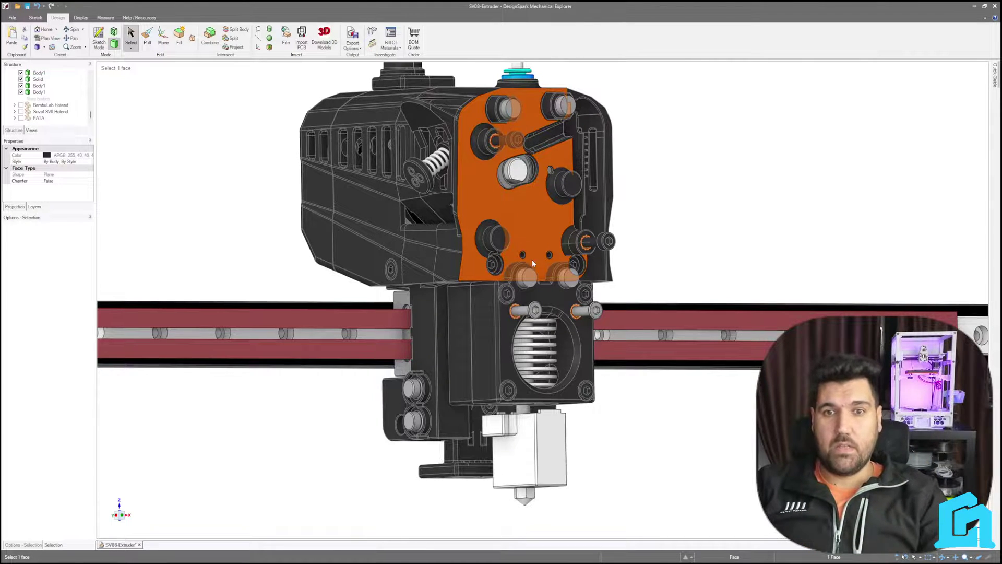
{"action": "key", "text": "Delete"}
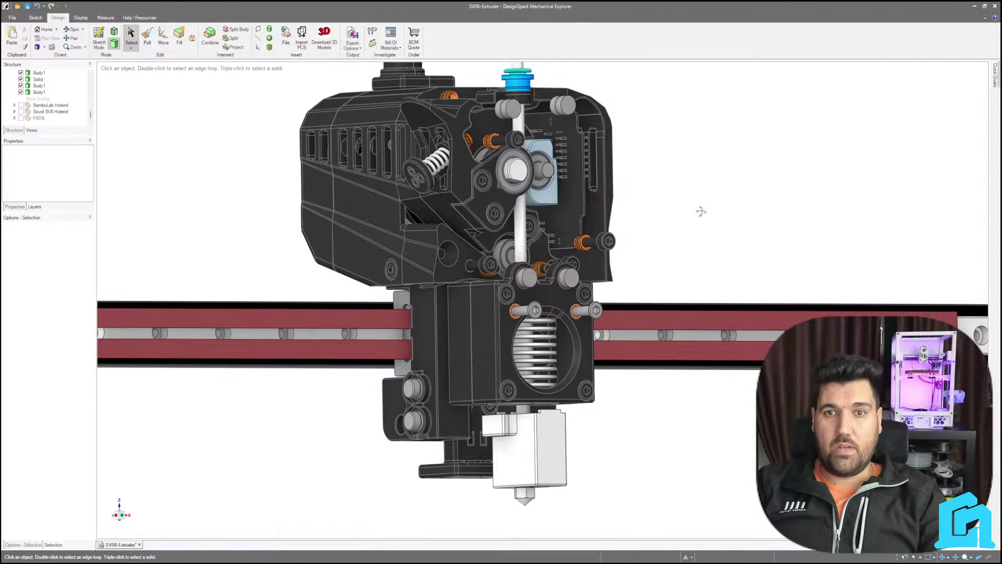
Step: Delete the extruder's idler lever from a straight-on front view
{"action": "middle_click_drag", "start_coordinate": [700, 211], "coordinate": [647, 217]}
{"action": "scroll", "coordinate": [475, 152], "scroll_direction": "up", "scroll_amount": 2}
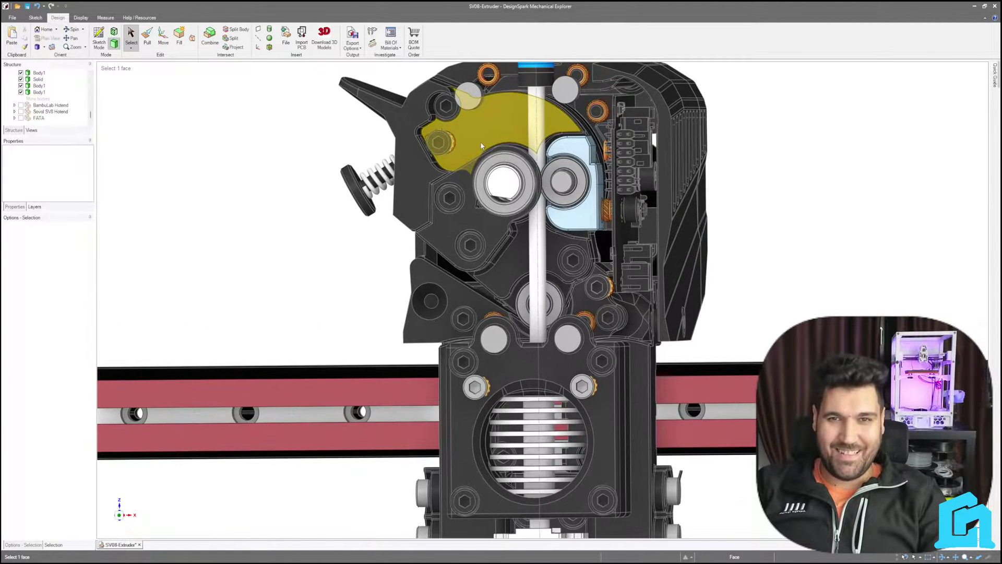
{"action": "middle_click_drag", "start_coordinate": [712, 209], "coordinate": [716, 218]}
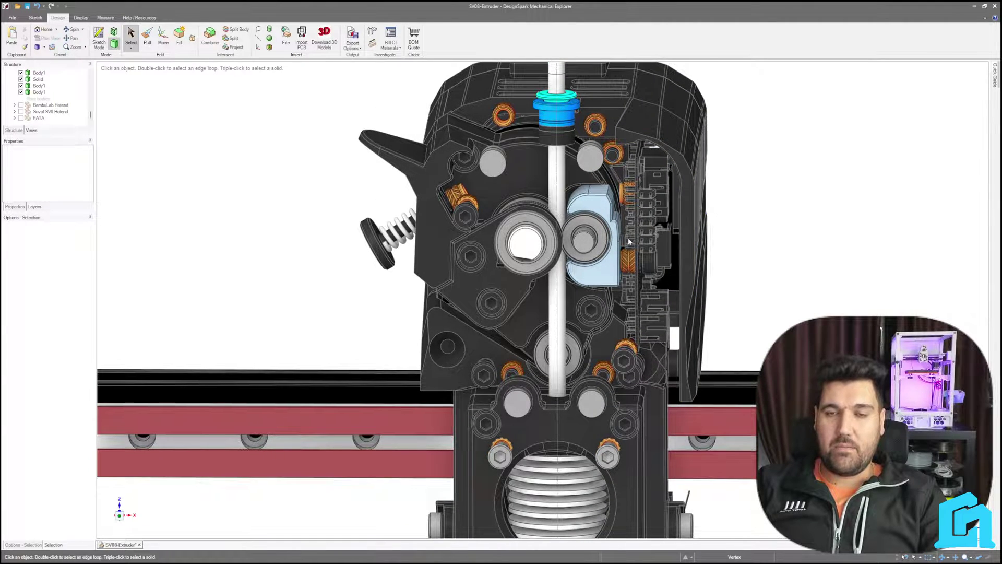
{"action": "scroll", "coordinate": [556, 254], "scroll_direction": "down", "scroll_amount": 1}
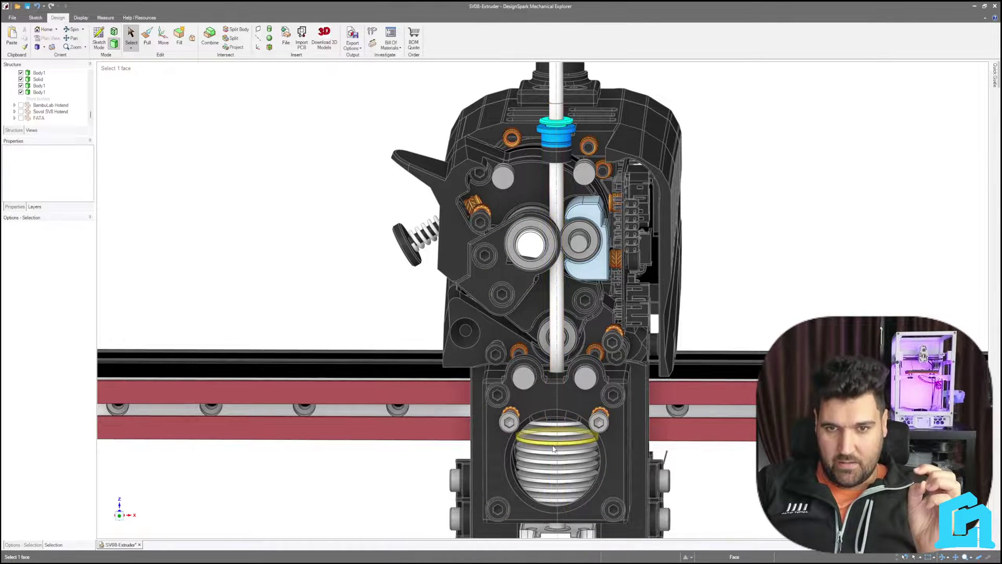
{"action": "left_click", "coordinate": [556, 353]}
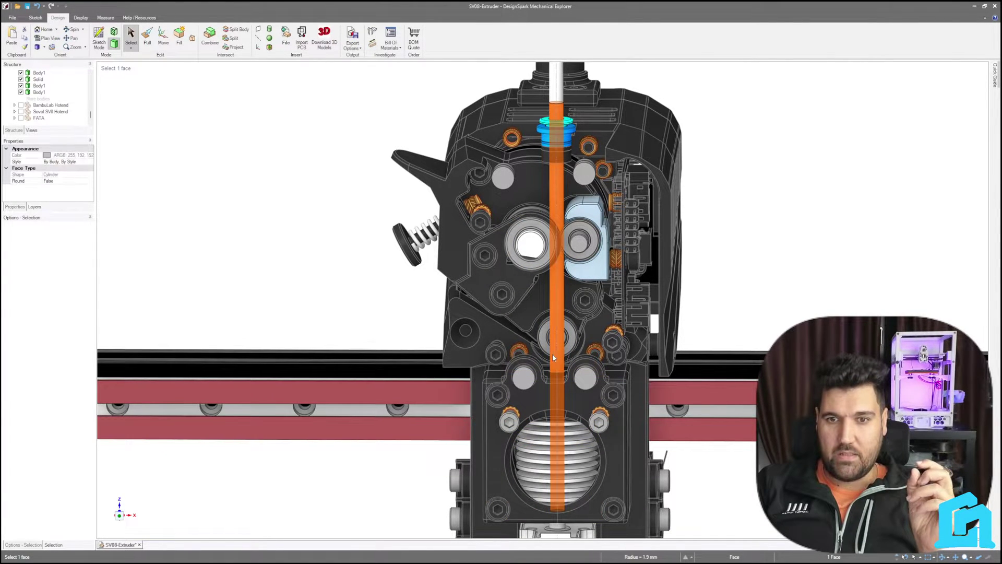
{"action": "scroll", "coordinate": [552, 357], "scroll_direction": "down", "scroll_amount": 1}
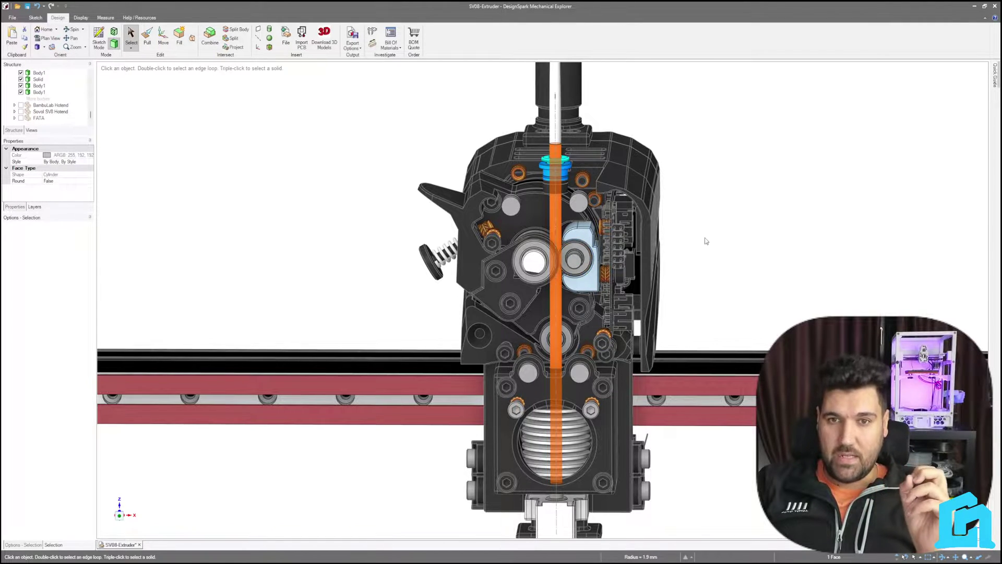
{"action": "middle_click_drag", "start_coordinate": [706, 239], "coordinate": [672, 234]}
{"action": "scroll", "coordinate": [469, 238], "scroll_direction": "up", "scroll_amount": 1}
{"action": "key", "text": "v"}
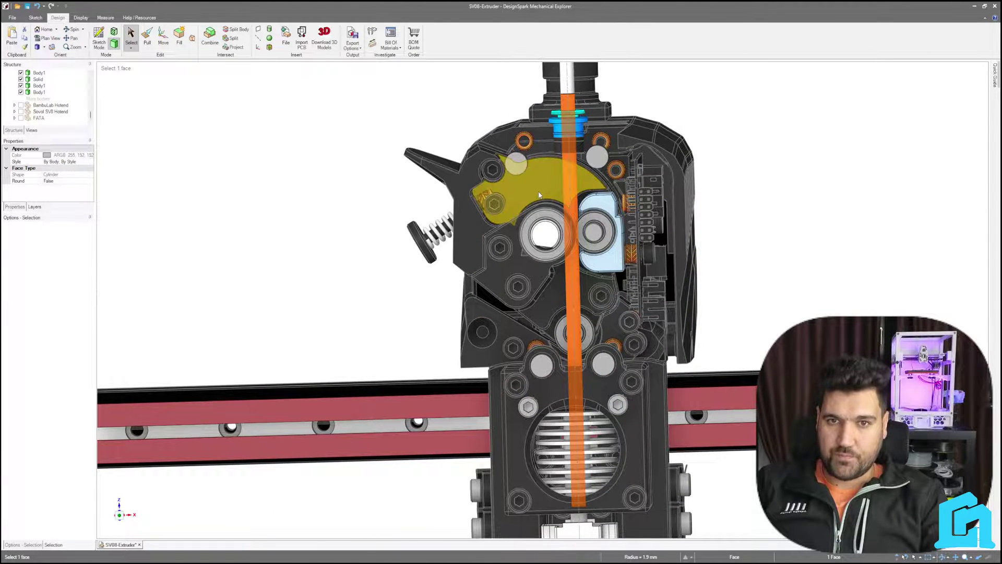
{"action": "left_click", "coordinate": [545, 196]}
{"action": "key", "text": "Delete"}
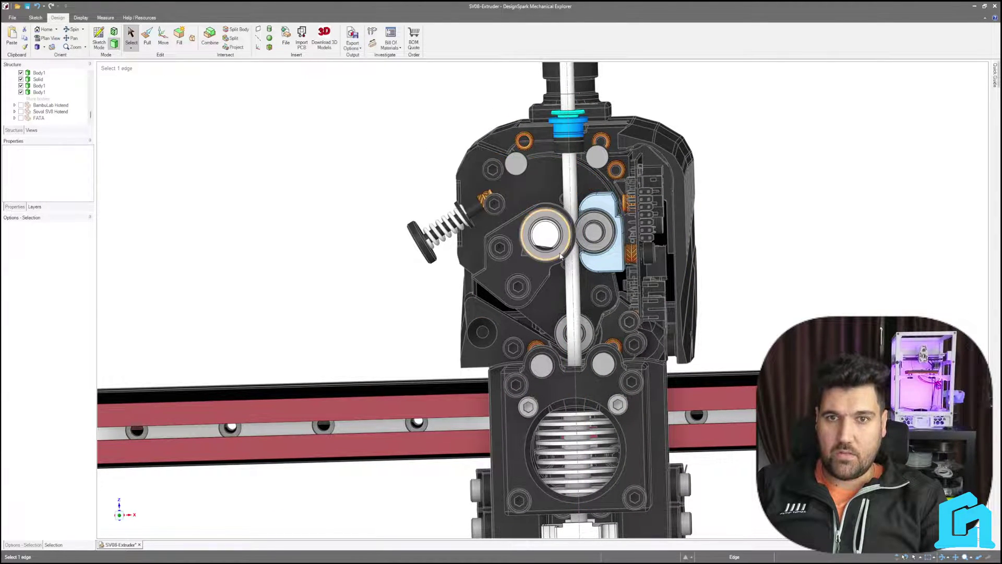
Step: Remove the larger cover plate over the gears, keeping the orange lever plate
{"action": "middle_click_drag", "start_coordinate": [402, 286], "coordinate": [520, 284]}
{"action": "left_click", "coordinate": [490, 282]}
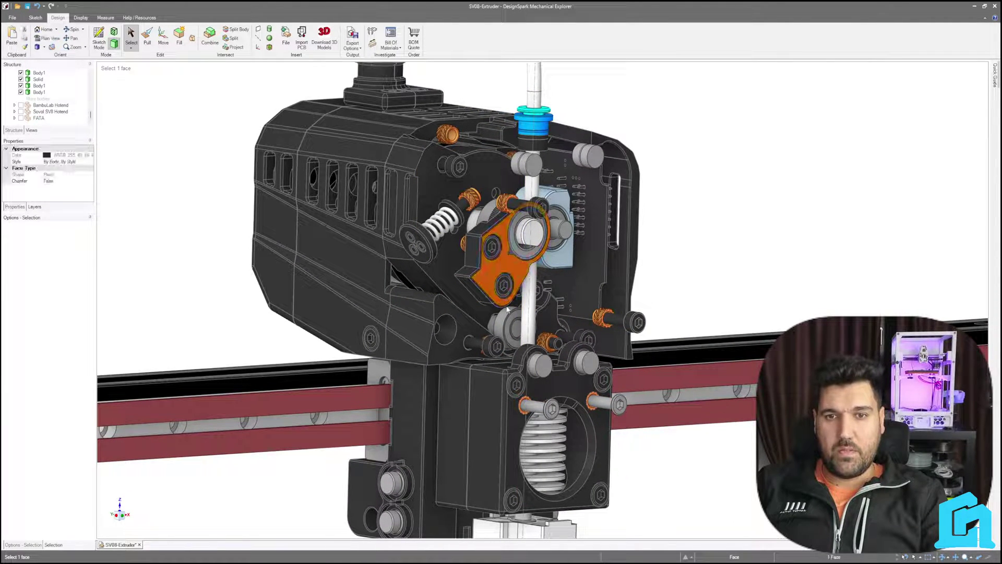
{"action": "key", "text": "Delete"}
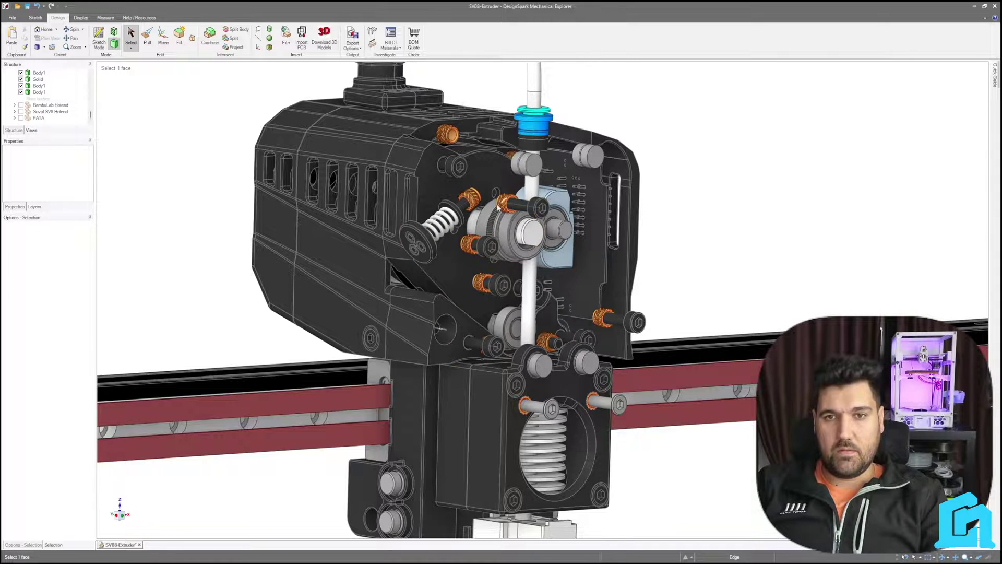
{"action": "key", "text": "ctrl+z"}
{"action": "left_click", "coordinate": [462, 279]}
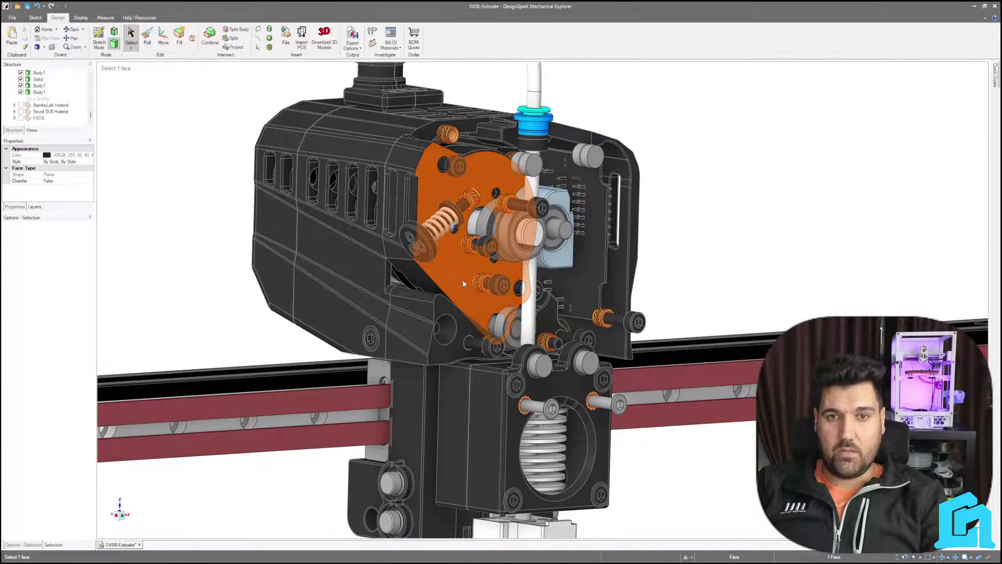
{"action": "key", "text": "Delete"}
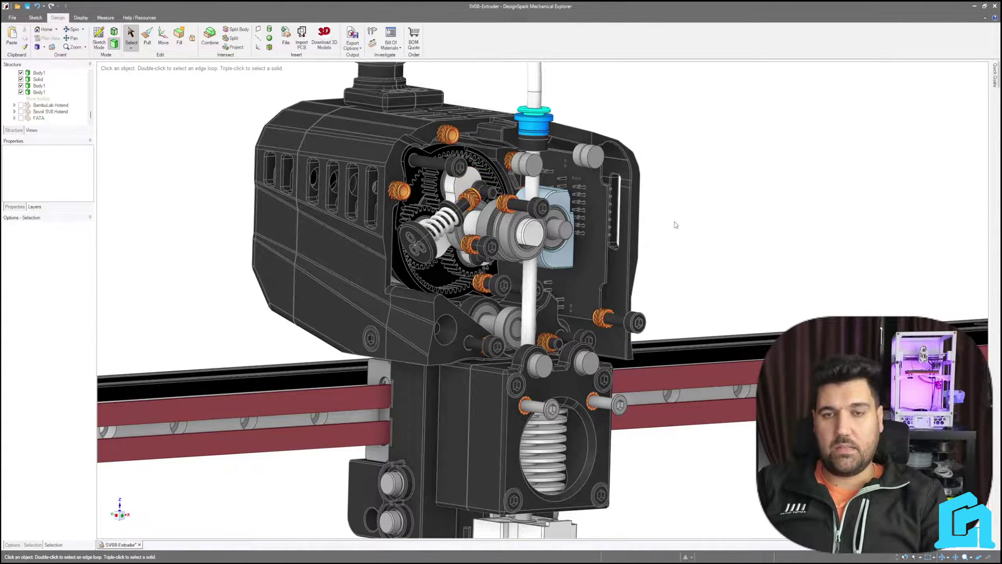
Step: Delete the housing's large side cover to expose the round extruder motor
{"action": "middle_click_drag", "start_coordinate": [675, 224], "coordinate": [767, 240]}
{"action": "left_click", "coordinate": [538, 276]}
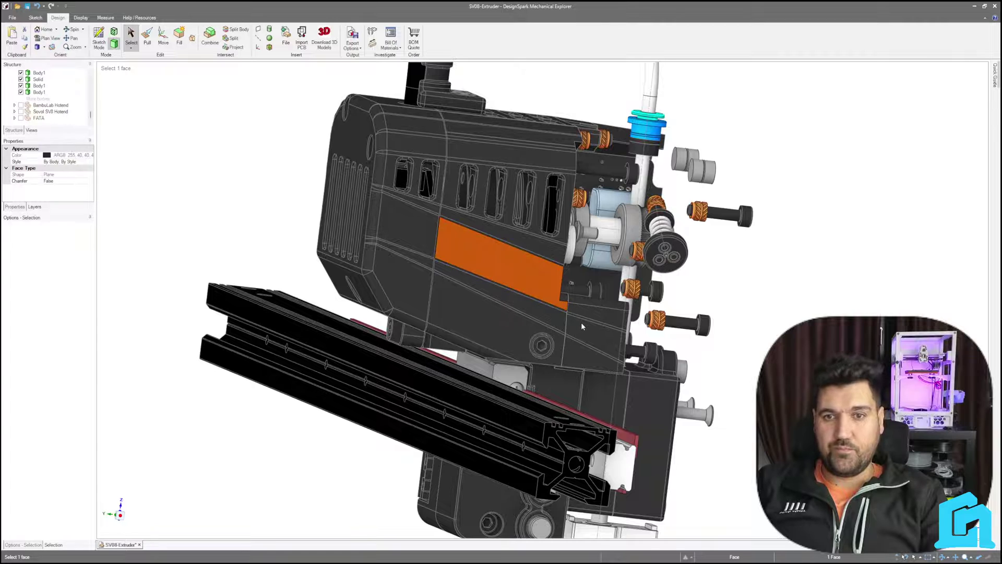
{"action": "key", "text": "Delete"}
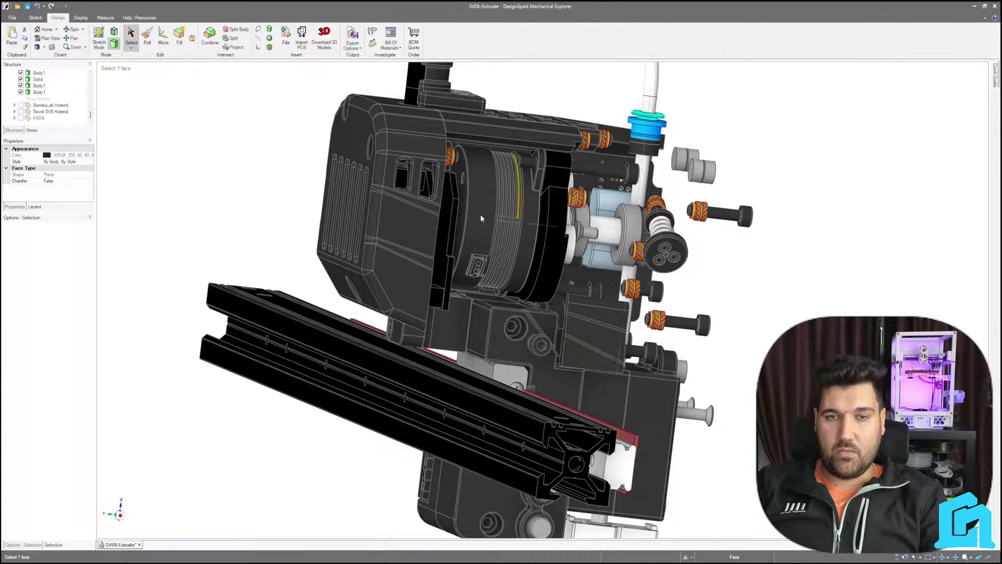
{"action": "left_click", "coordinate": [701, 298]}
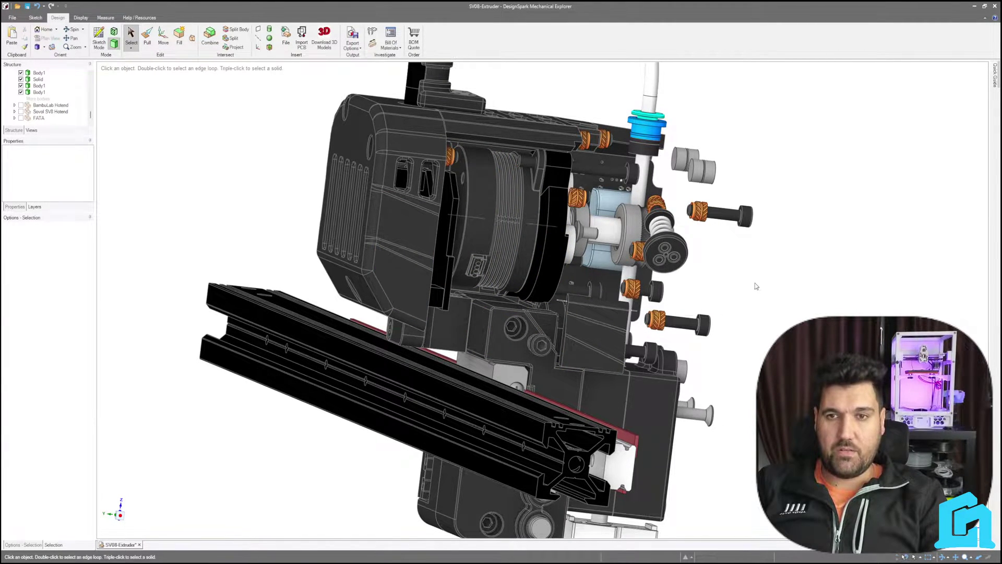
{"action": "middle_click_drag", "start_coordinate": [756, 286], "coordinate": [750, 225]}
{"action": "scroll", "coordinate": [681, 280], "scroll_direction": "down", "scroll_amount": 6}
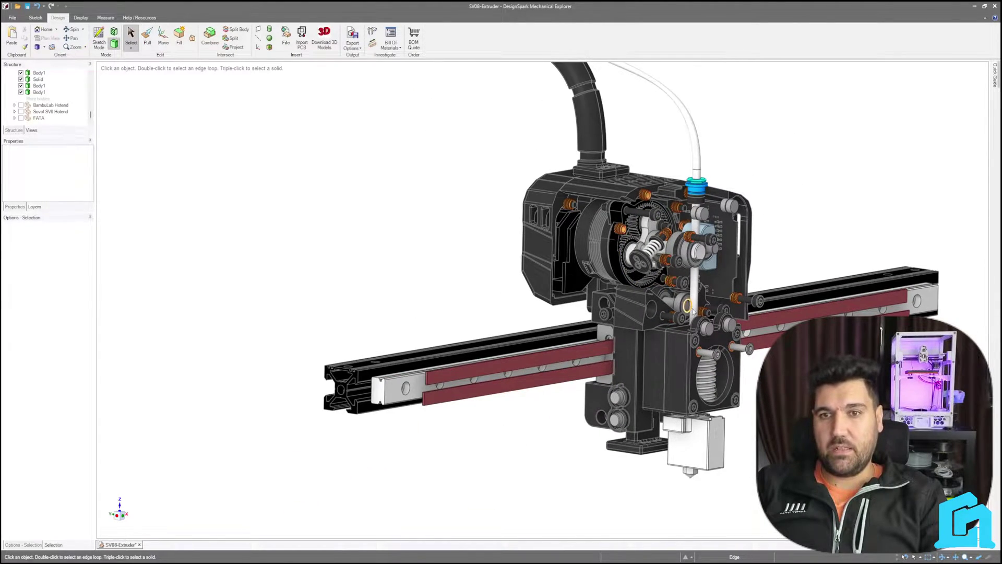
Step: Spin around the opened extruder, then expand the part list showing Plunger, Collet Body and Rubber Seal
{"action": "scroll", "coordinate": [478, 306], "scroll_direction": "down", "scroll_amount": 4}
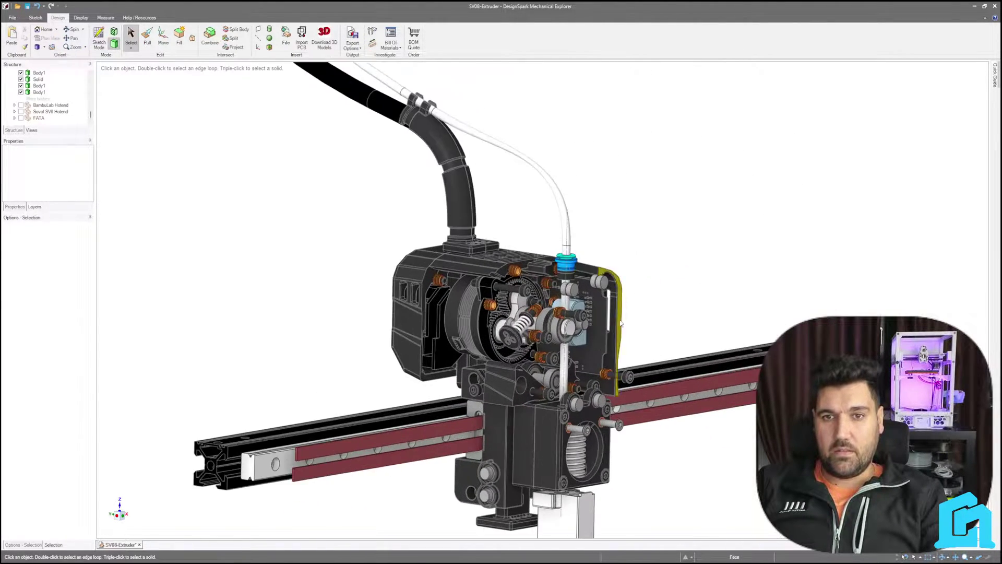
{"action": "scroll", "coordinate": [621, 327], "scroll_direction": "down", "scroll_amount": 5}
{"action": "scroll", "coordinate": [525, 311], "scroll_direction": "up", "scroll_amount": 6}
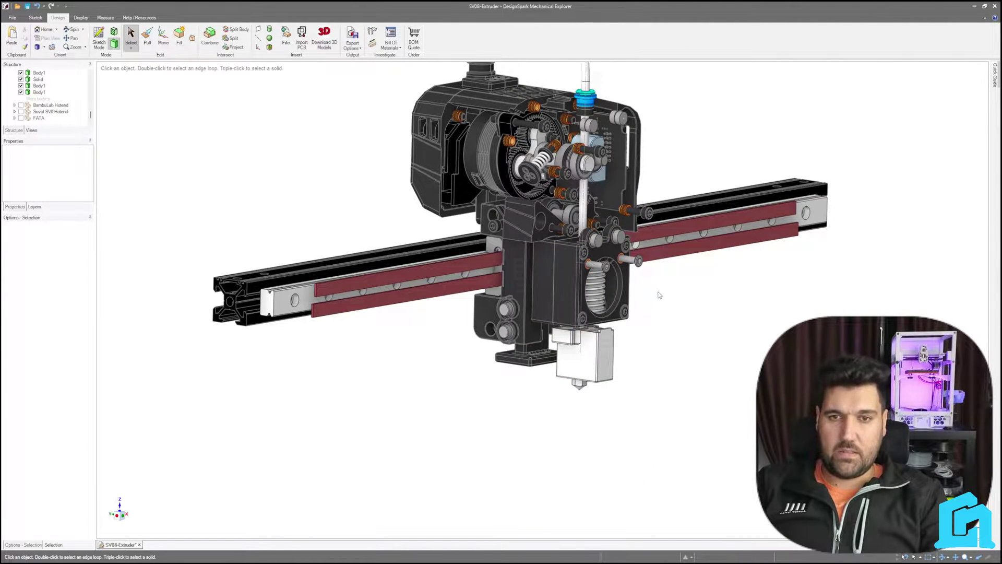
{"action": "middle_click_drag", "start_coordinate": [575, 285], "coordinate": [636, 292]}
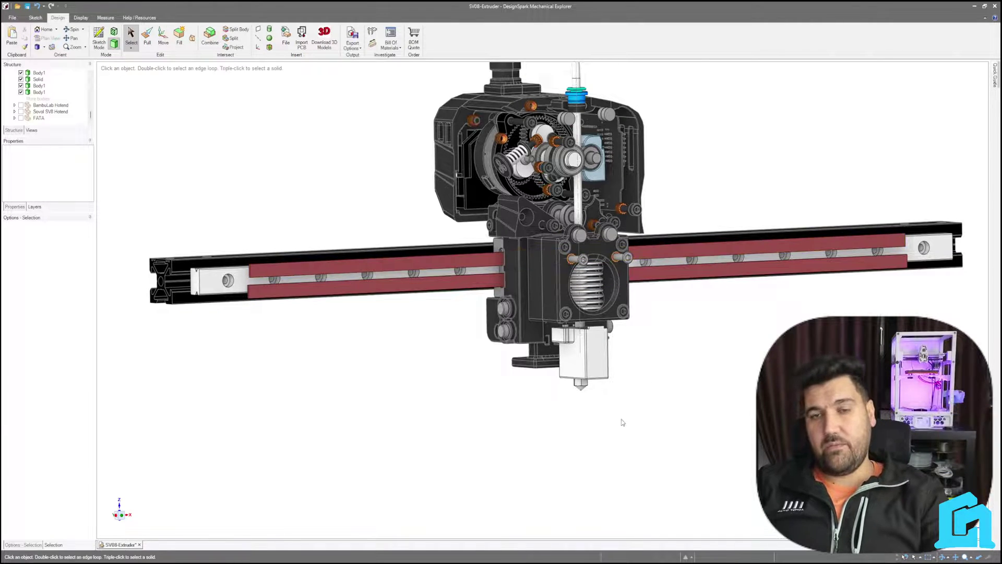
{"action": "scroll", "coordinate": [613, 408], "scroll_direction": "down", "scroll_amount": 1}
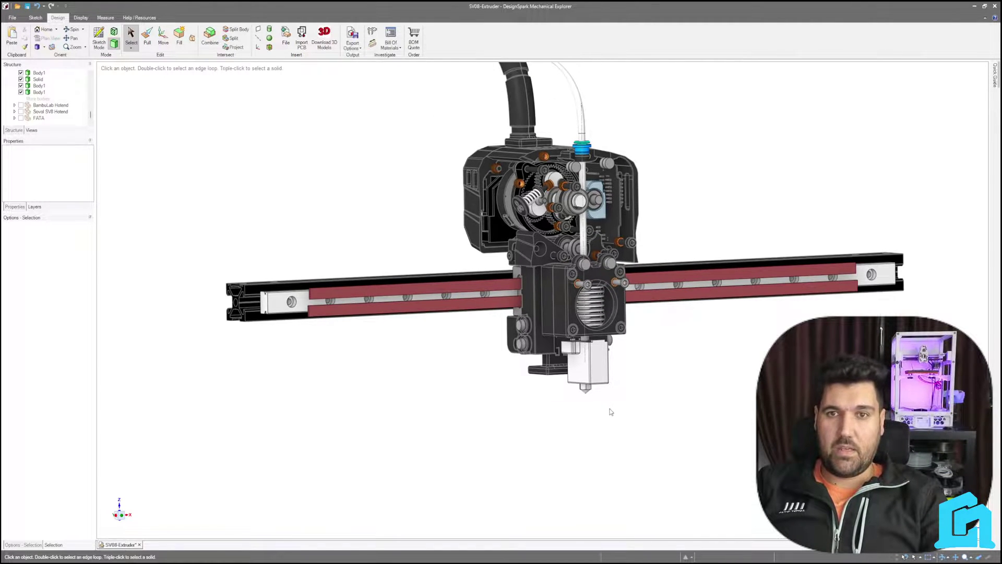
{"action": "scroll", "coordinate": [672, 195], "scroll_direction": "up", "scroll_amount": 2}
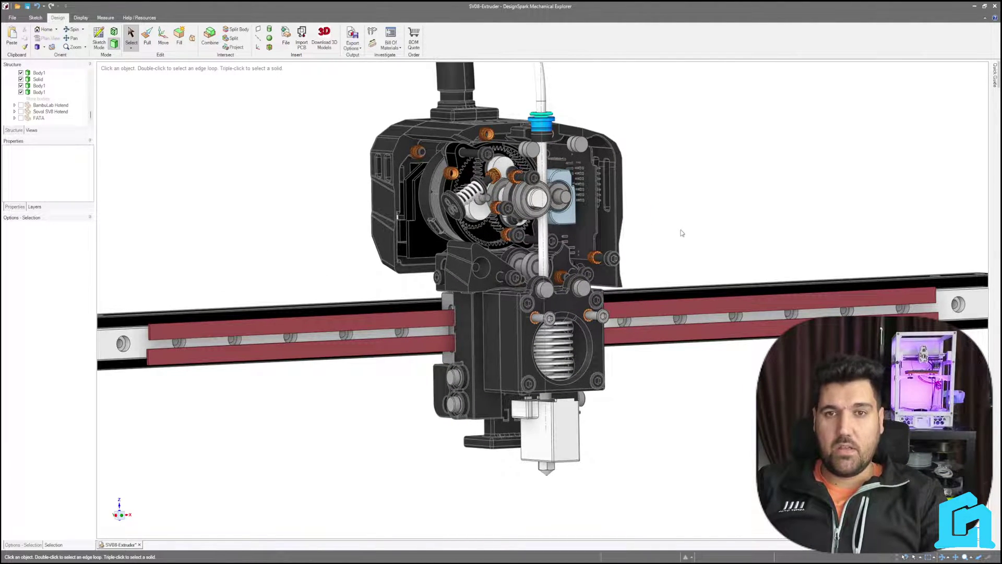
{"action": "middle_click_drag", "start_coordinate": [683, 233], "coordinate": [725, 242]}
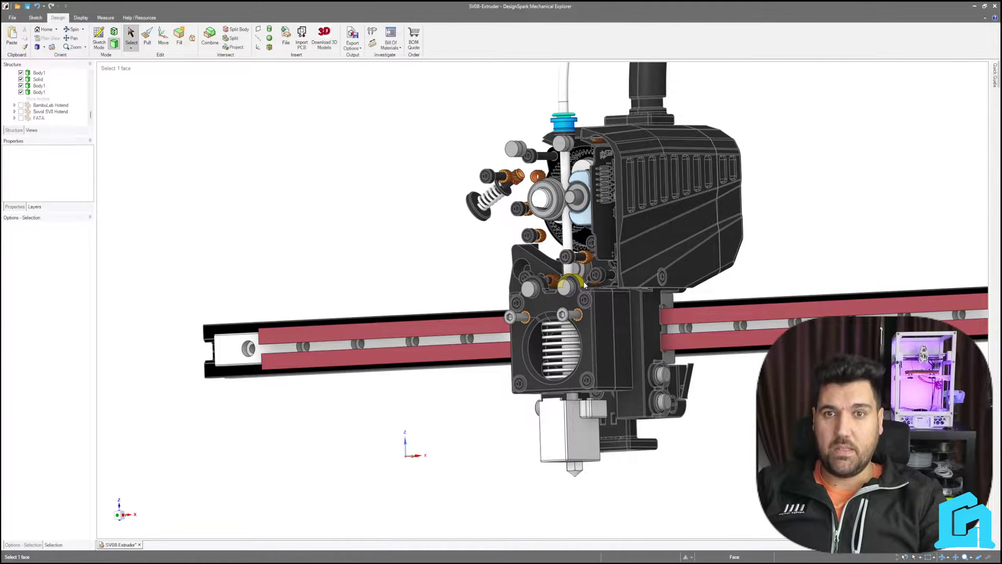
{"action": "middle_click_drag", "start_coordinate": [479, 435], "coordinate": [359, 442]}
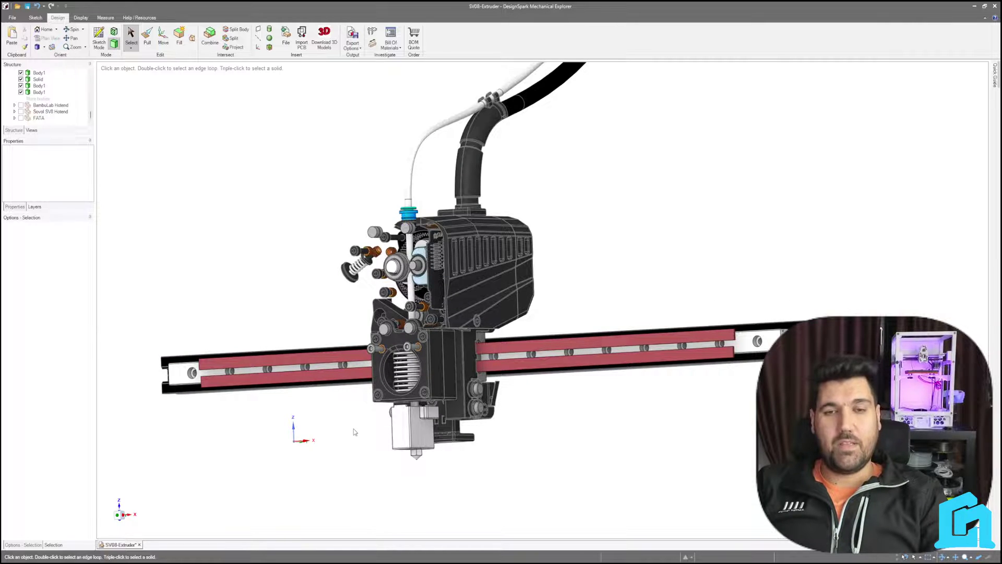
{"action": "left_click", "coordinate": [442, 276]}
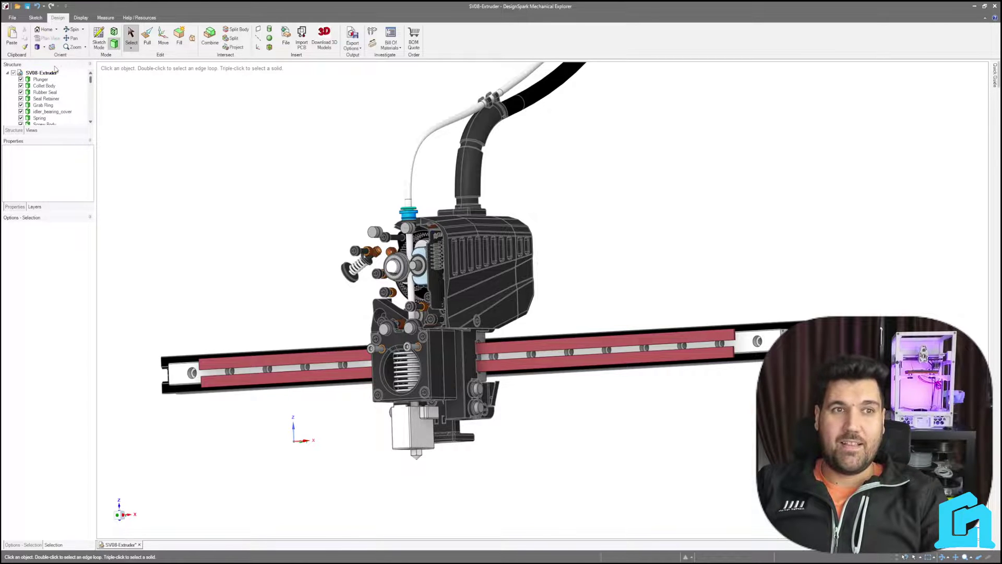
Step: Select the SV08-Extruder root and orbit the whole toolhead with both side hotends
{"action": "left_click", "coordinate": [21, 73]}
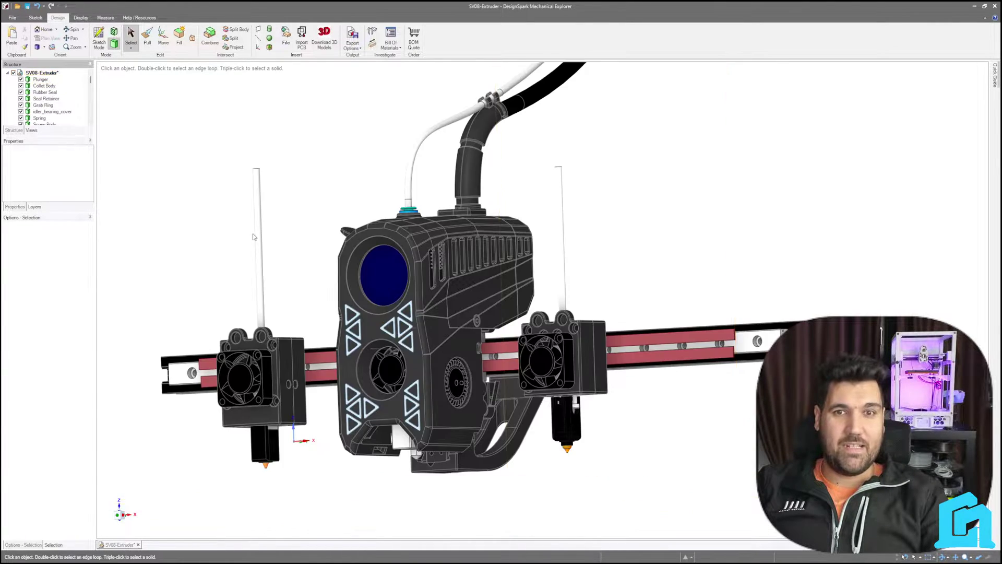
{"action": "scroll", "coordinate": [462, 369], "scroll_direction": "down", "scroll_amount": 3}
{"action": "scroll", "coordinate": [405, 423], "scroll_direction": "up", "scroll_amount": 5}
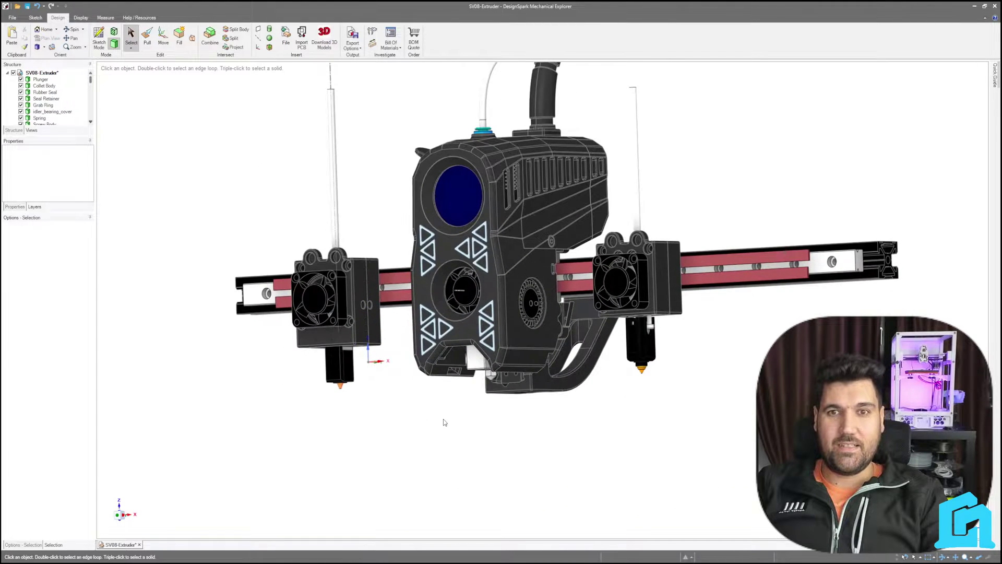
{"action": "mouse_move", "coordinate": [444, 421]}
{"action": "middle_mouse_down"}
{"action": "mouse_move", "coordinate": [476, 416]}
{"action": "mouse_move", "coordinate": [424, 418]}
{"action": "mouse_move", "coordinate": [439, 427]}
{"action": "middle_mouse_up"}
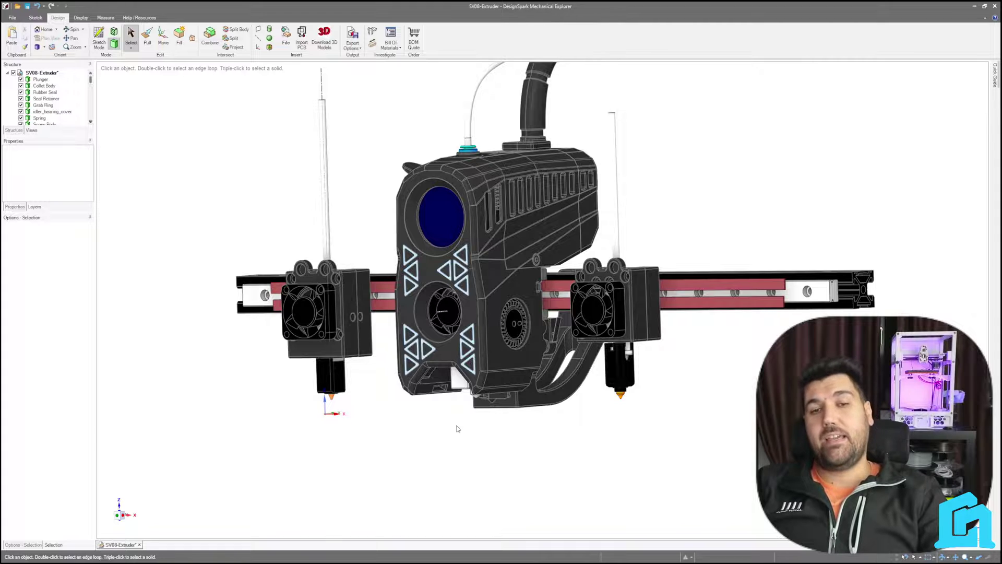